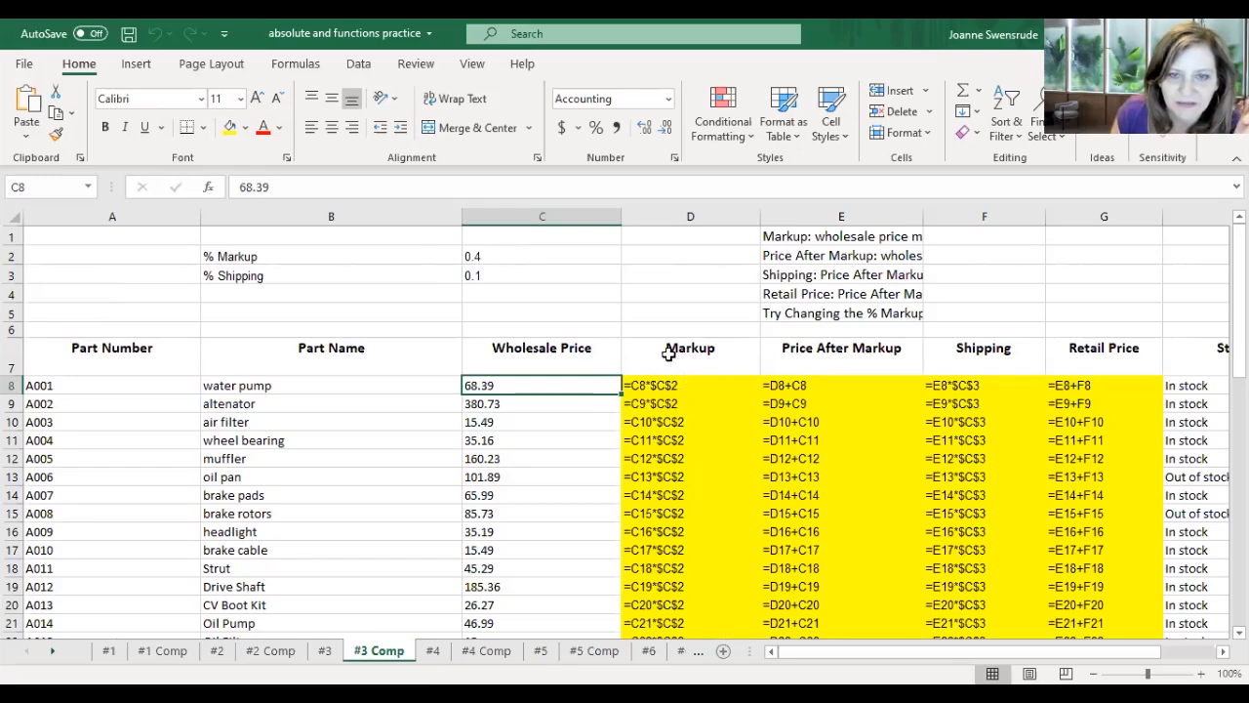
Examine the water pump row's formulas in D8 through G8 in formula view, then return the sheet to showing values.
double_click(696, 383)
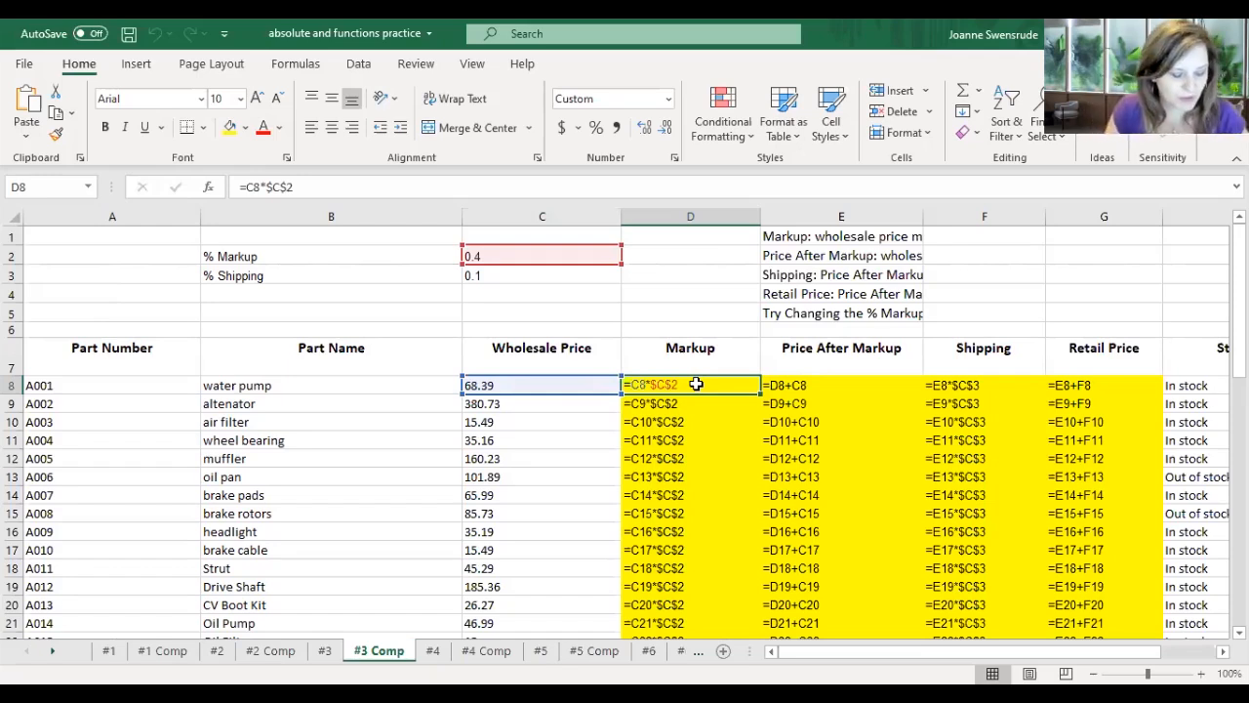
key("ctrl+grave")
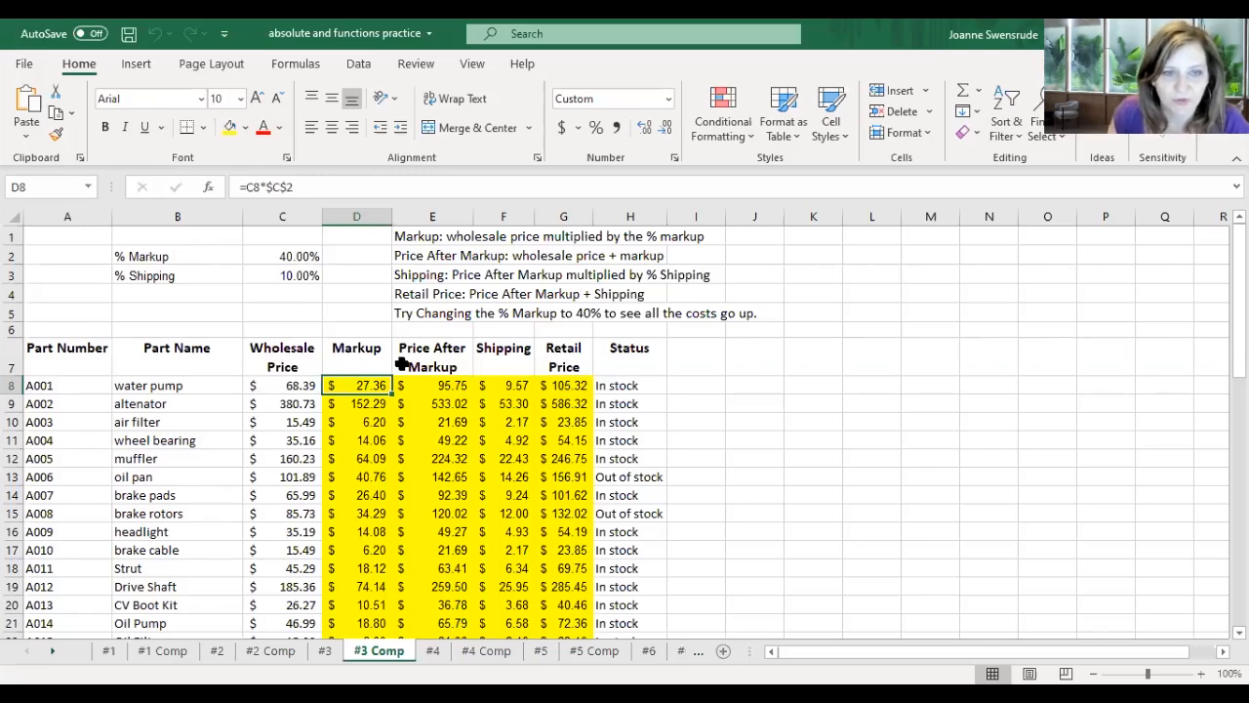
key("ctrl+grave")
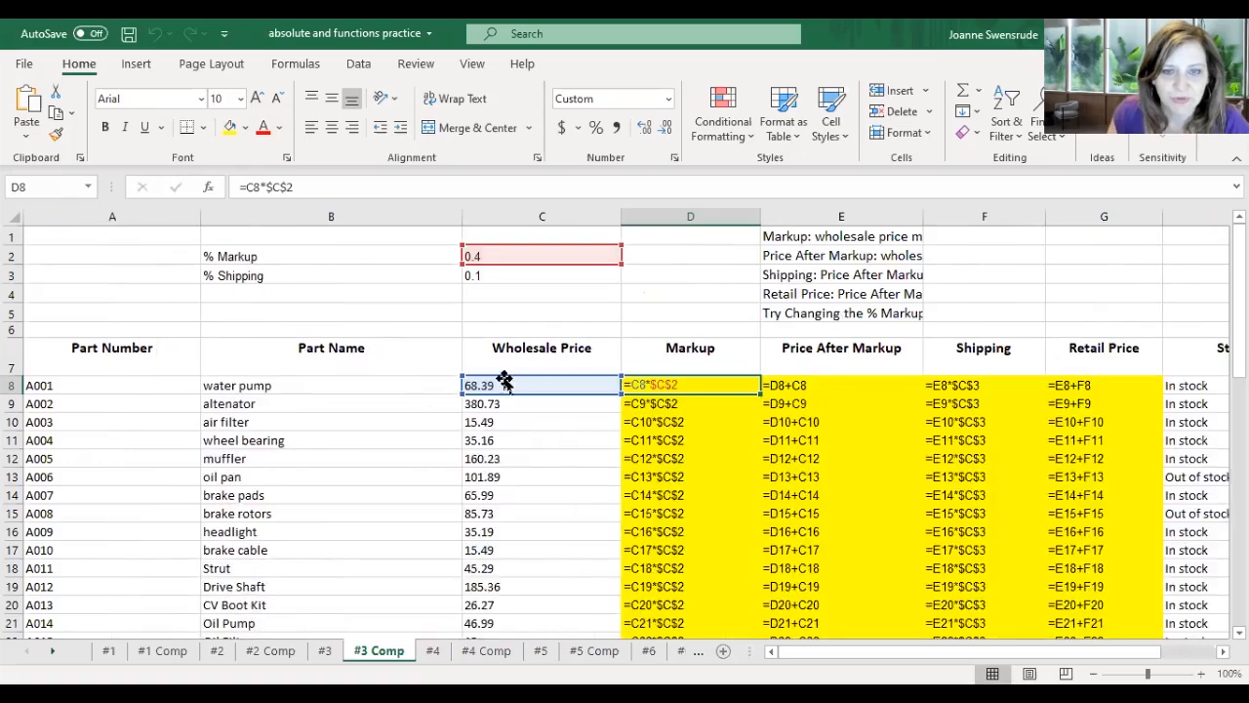
left_click(830, 386)
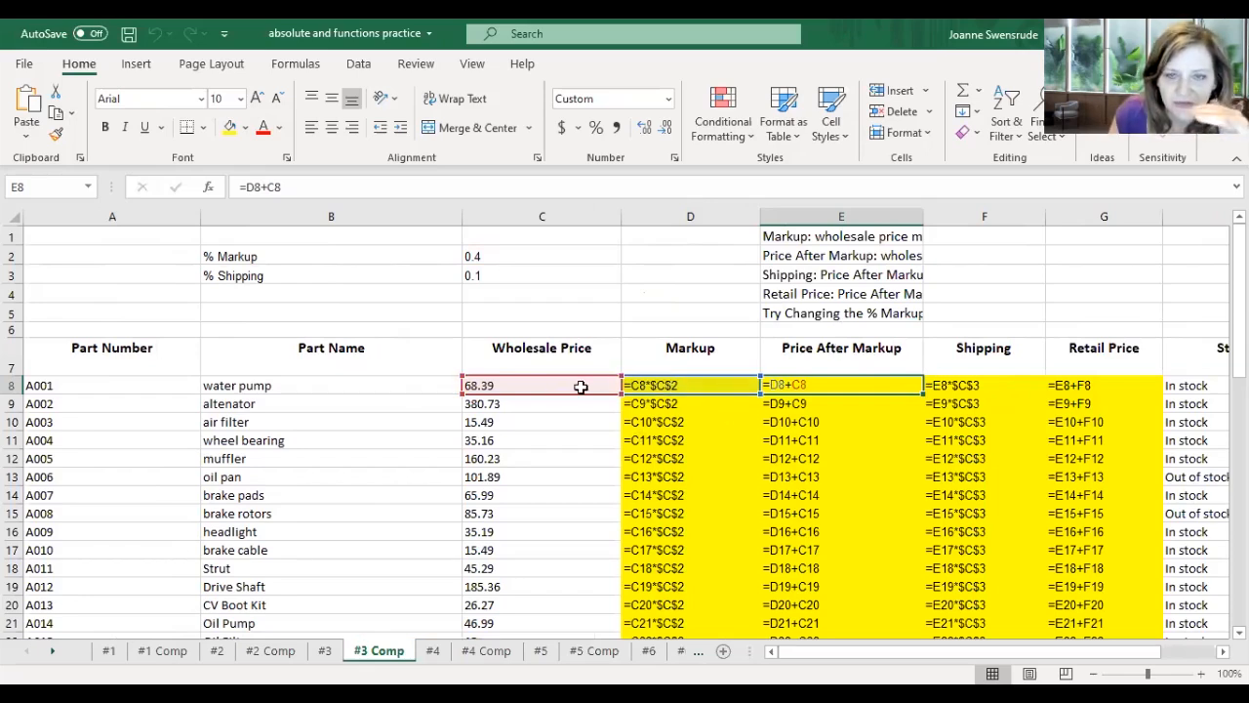
left_click(979, 385)
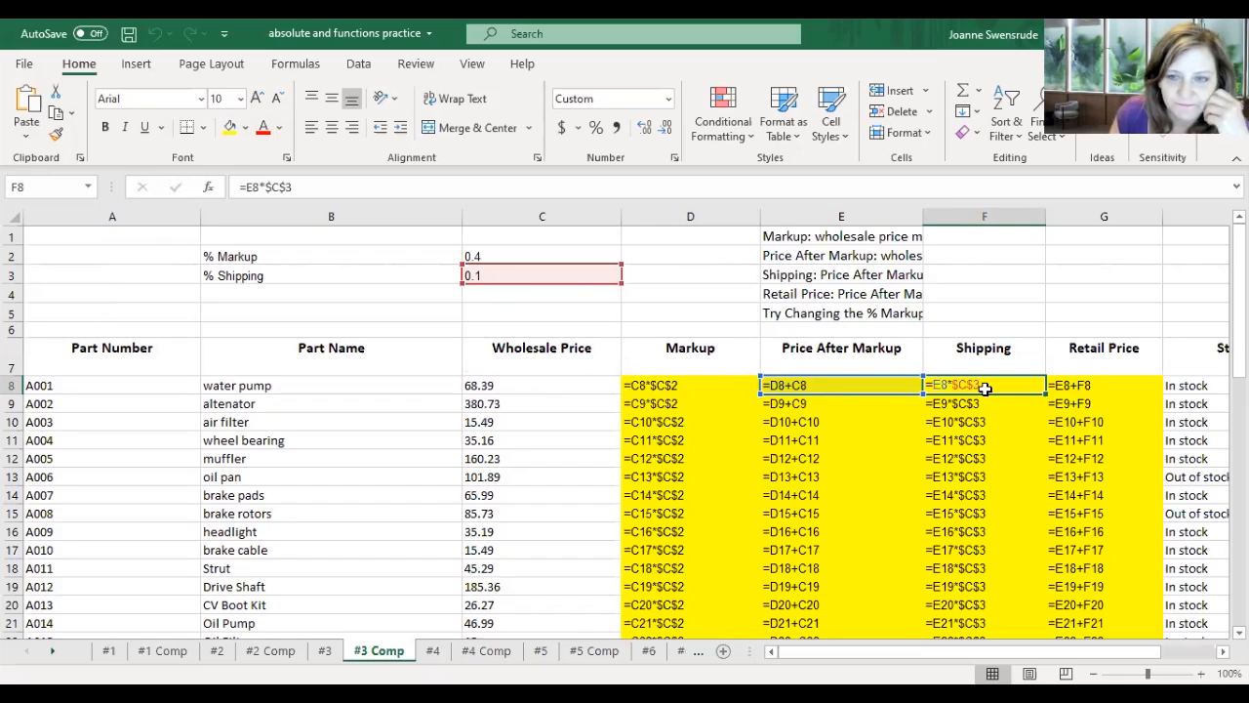
left_click(1127, 387)
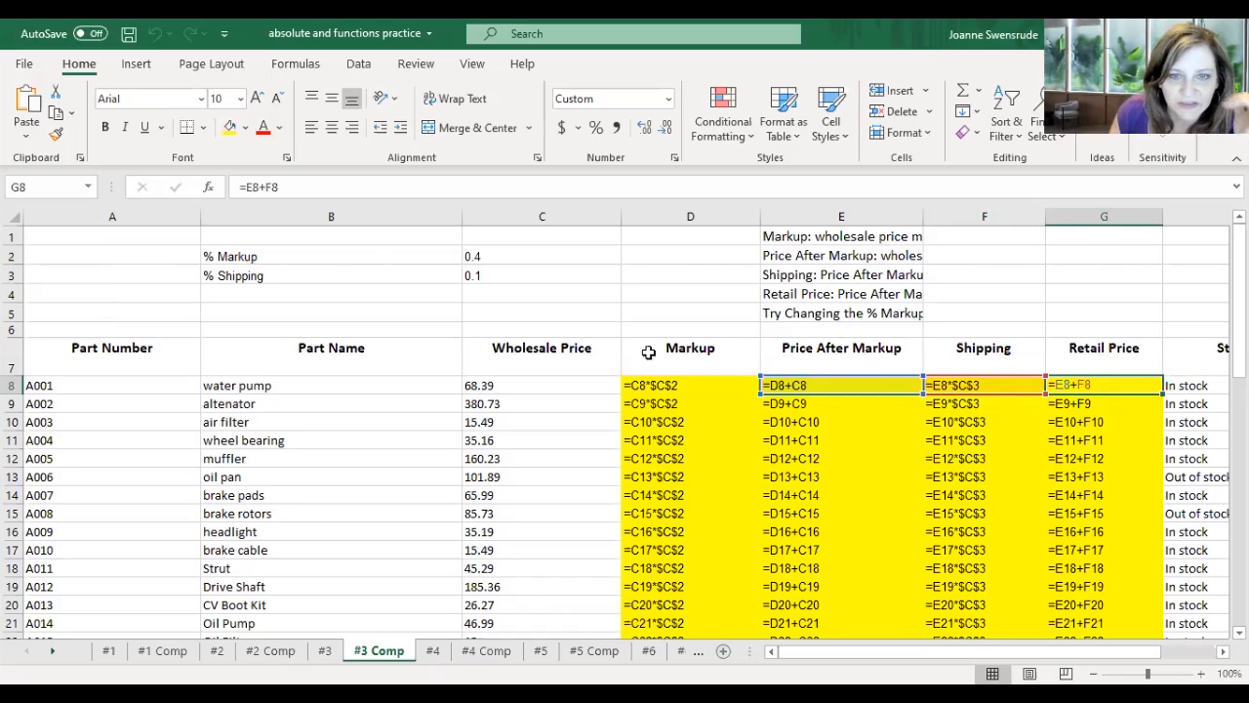
double_click(712, 385)
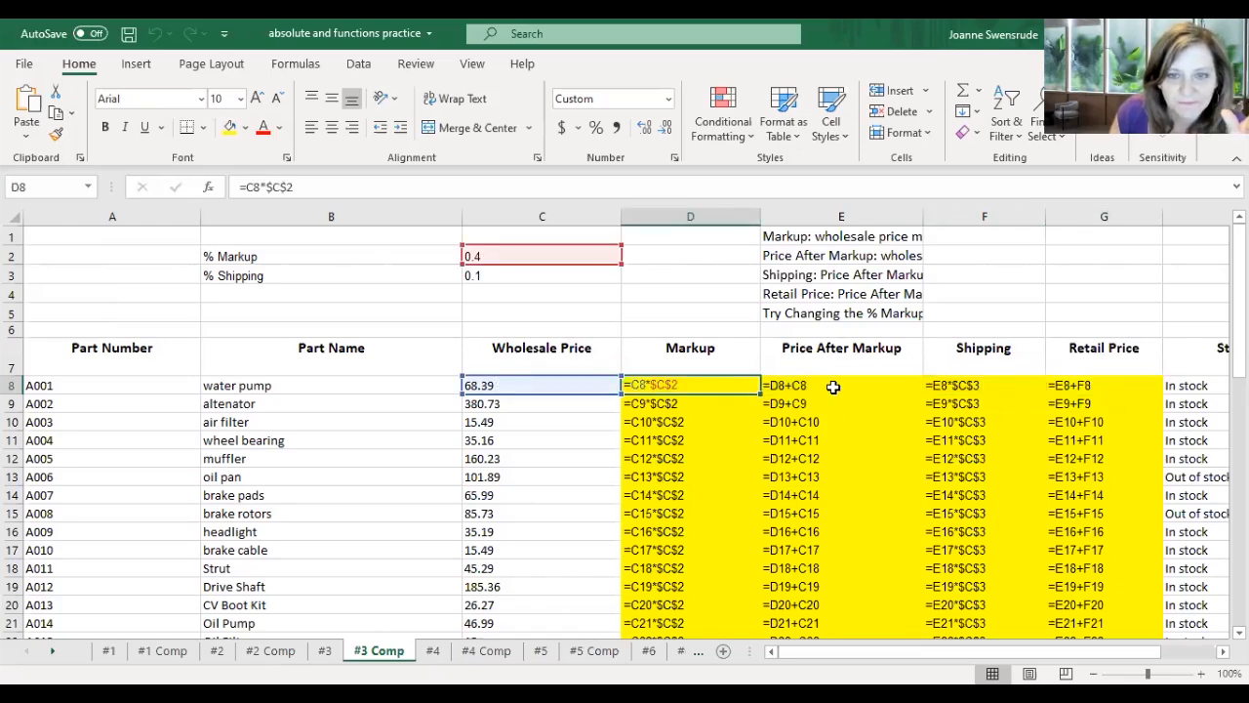
double_click(834, 387)
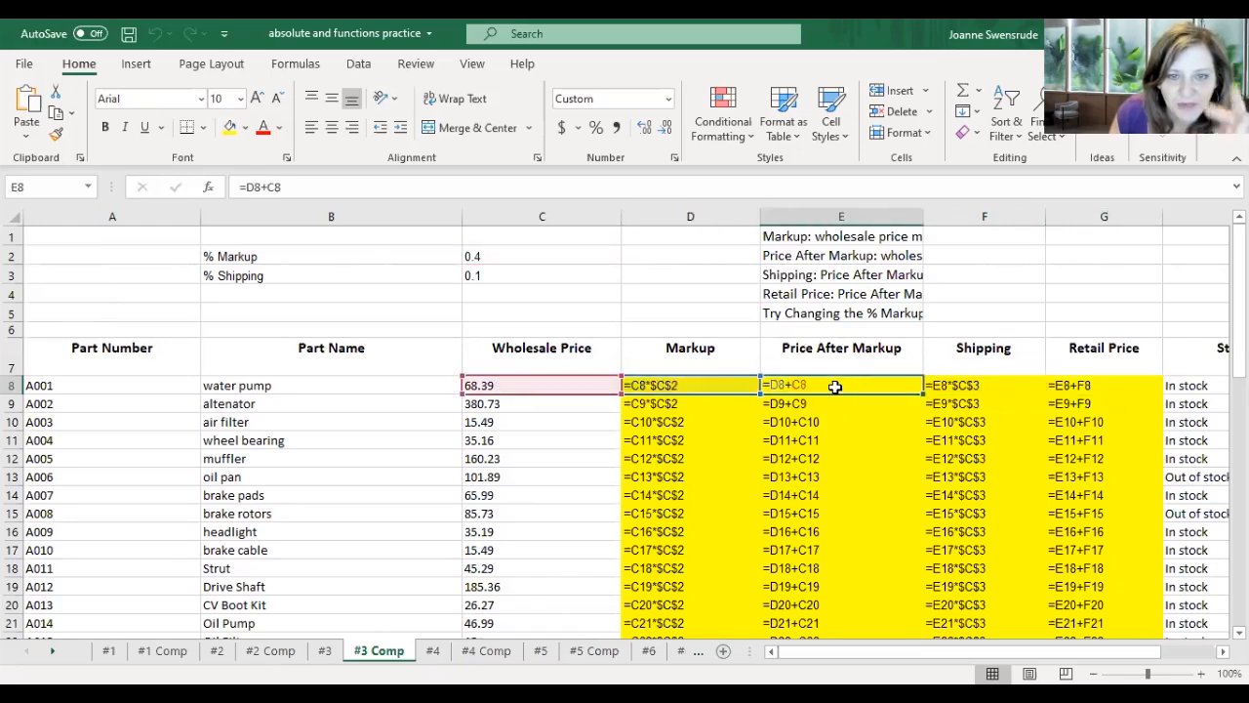
double_click(989, 384)
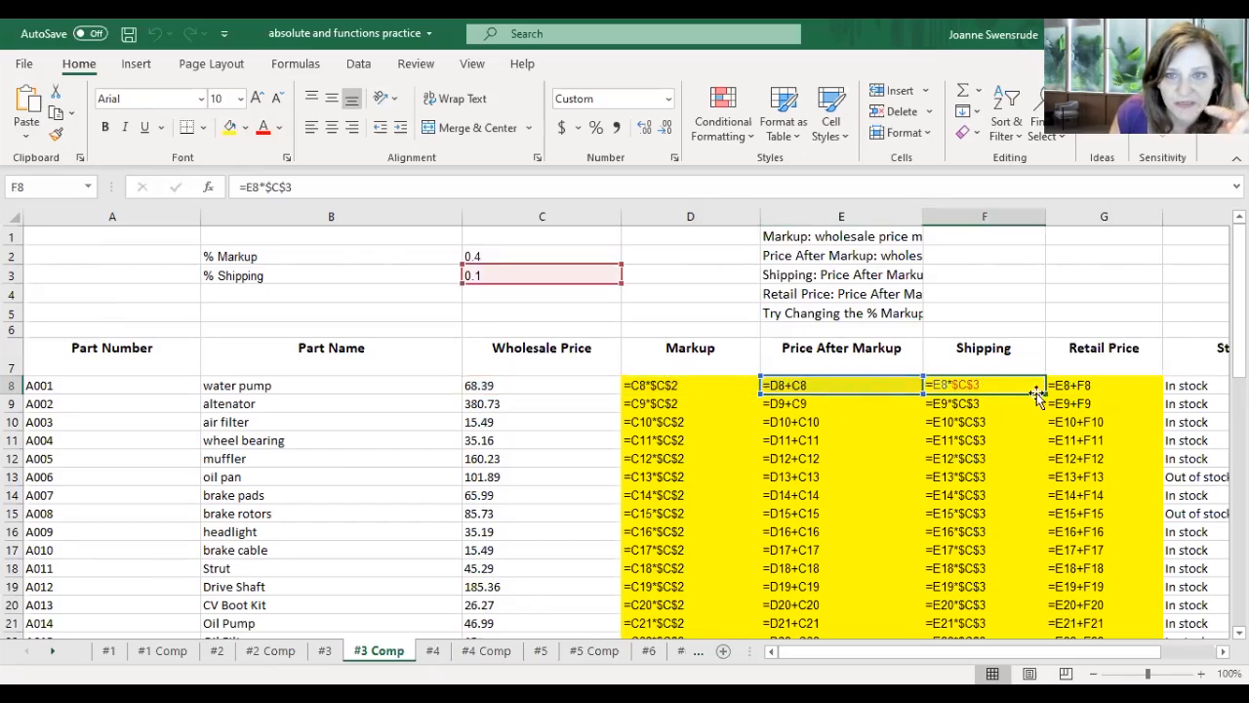
double_click(1100, 393)
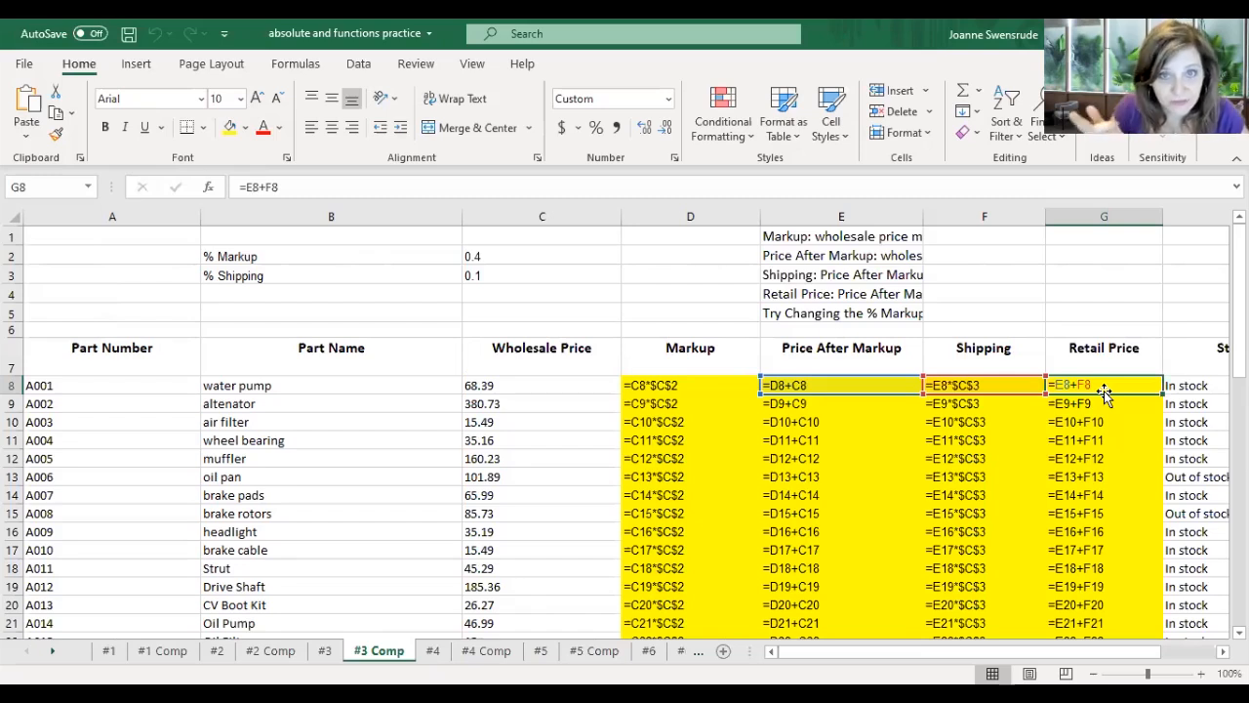
key("Escape")
key("ctrl+grave")
Trace the precedents of the water pump's Markup cell D8, then remove the arrows.
left_click(357, 386)
left_click(295, 63)
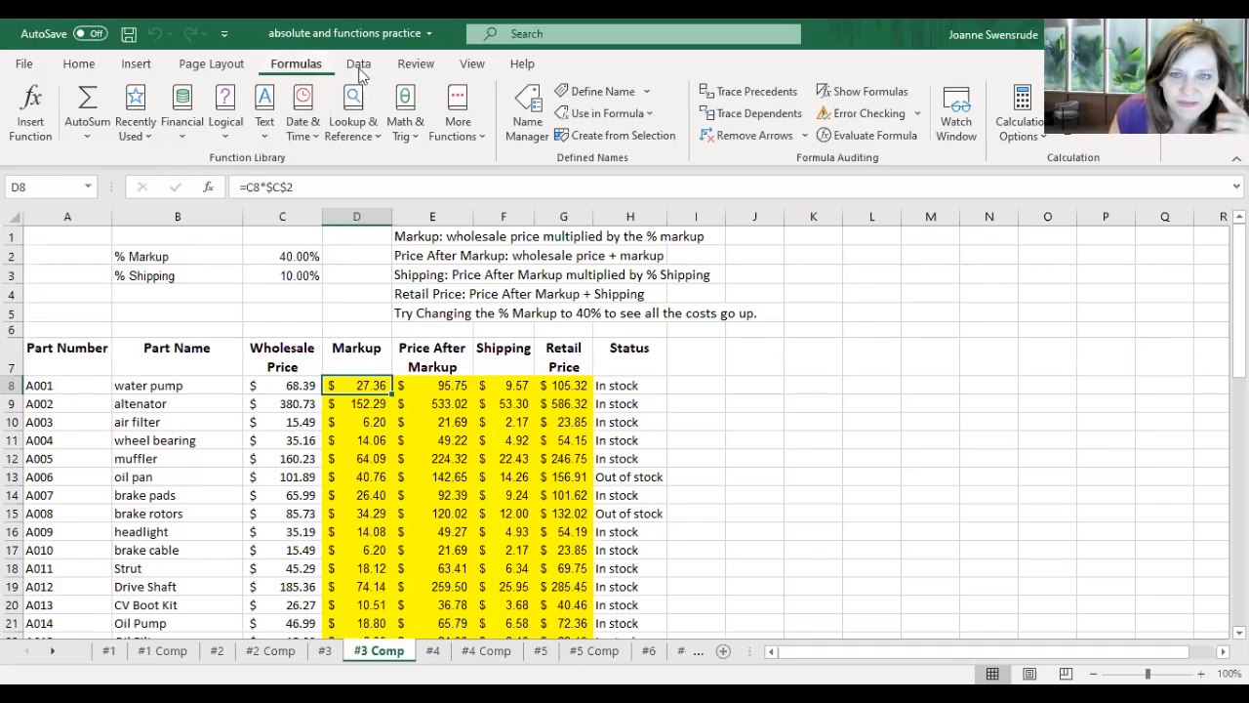
left_click(757, 92)
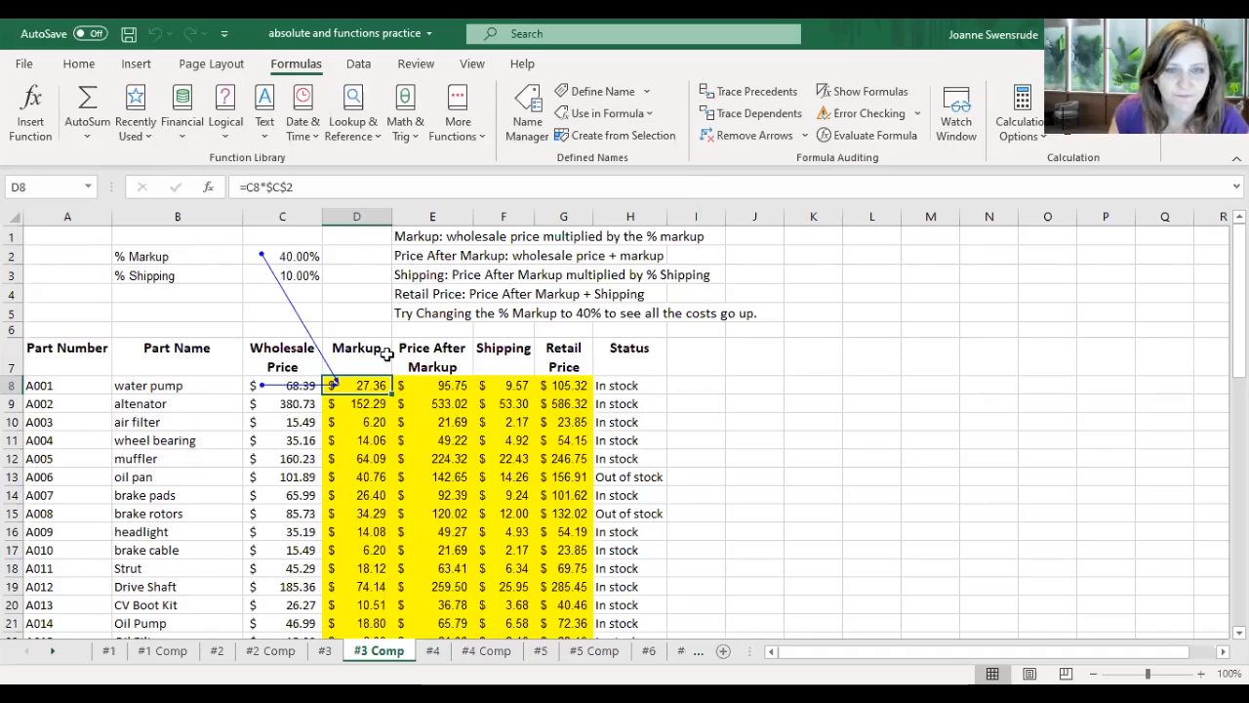
left_click(734, 138)
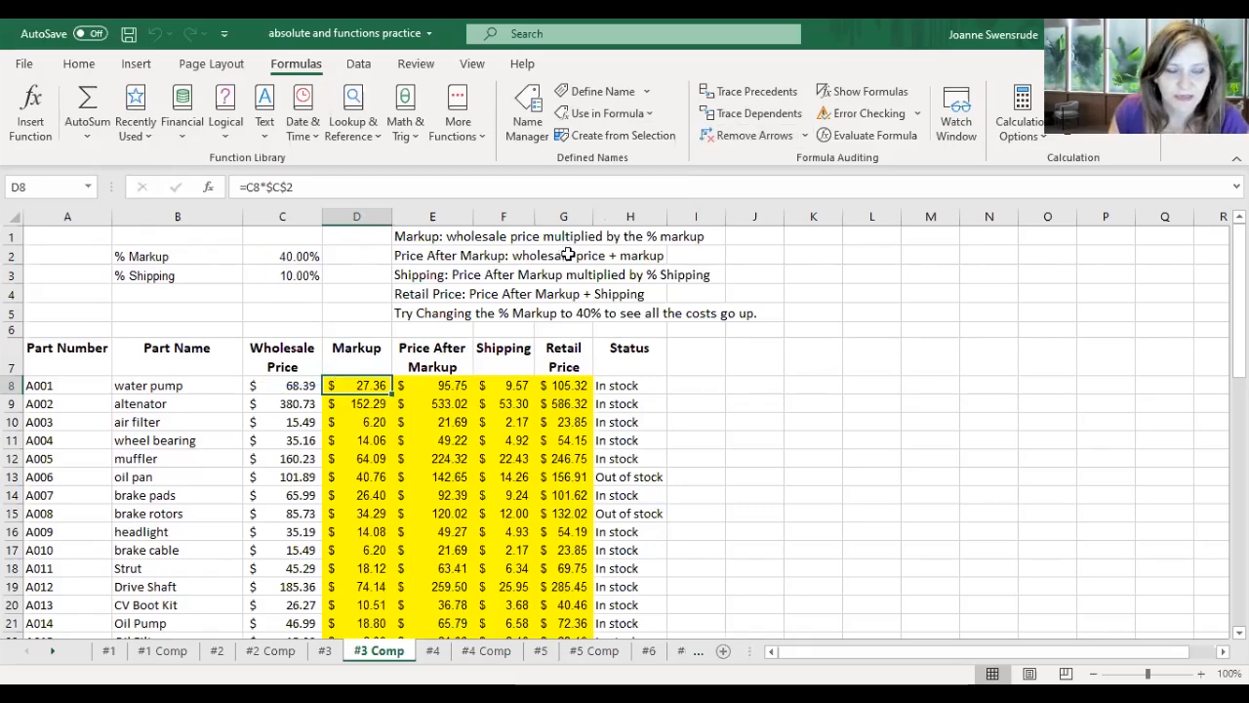
Trace every level of precedents for the water pump's Price After Markup in E8, then remove the arrows.
left_click(435, 385)
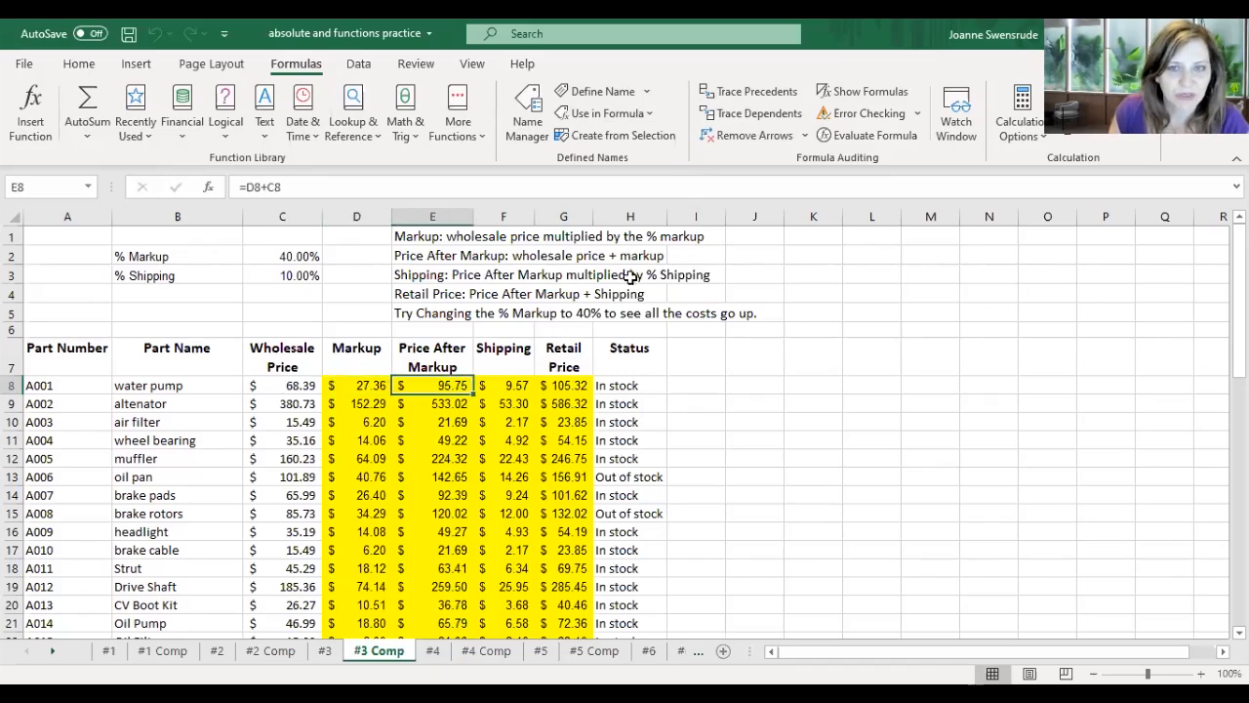
left_click(766, 92)
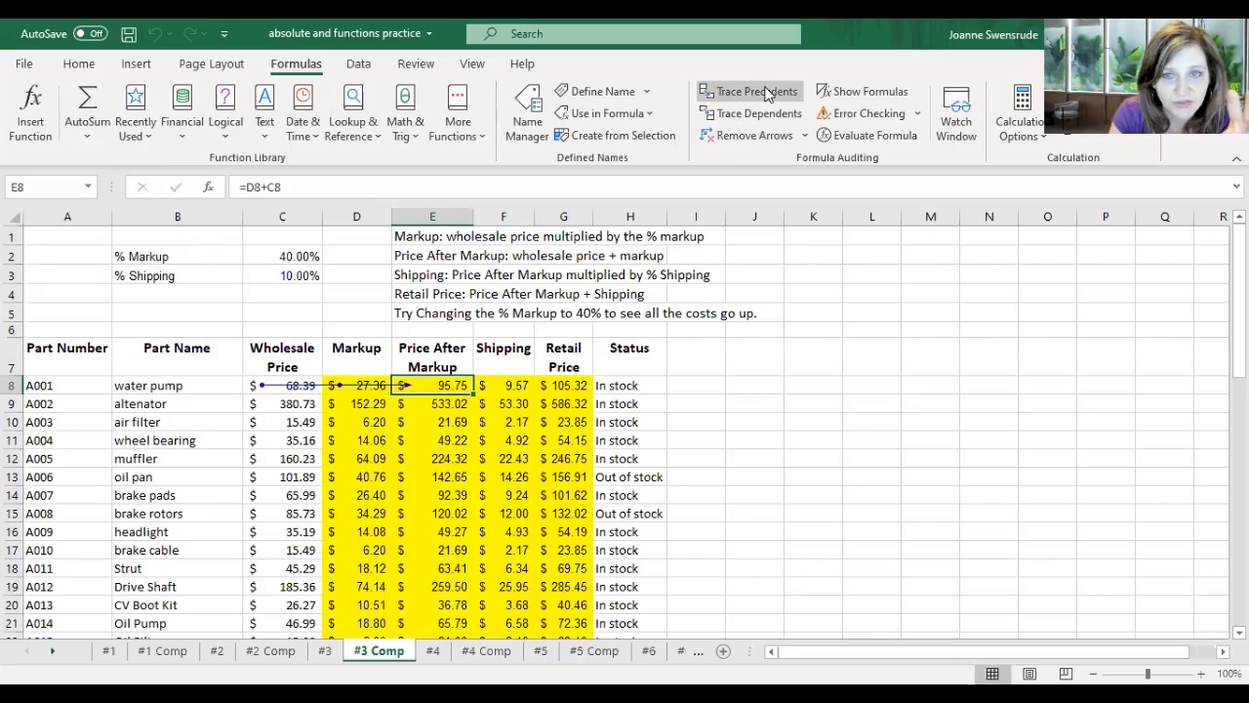
left_click(768, 94)
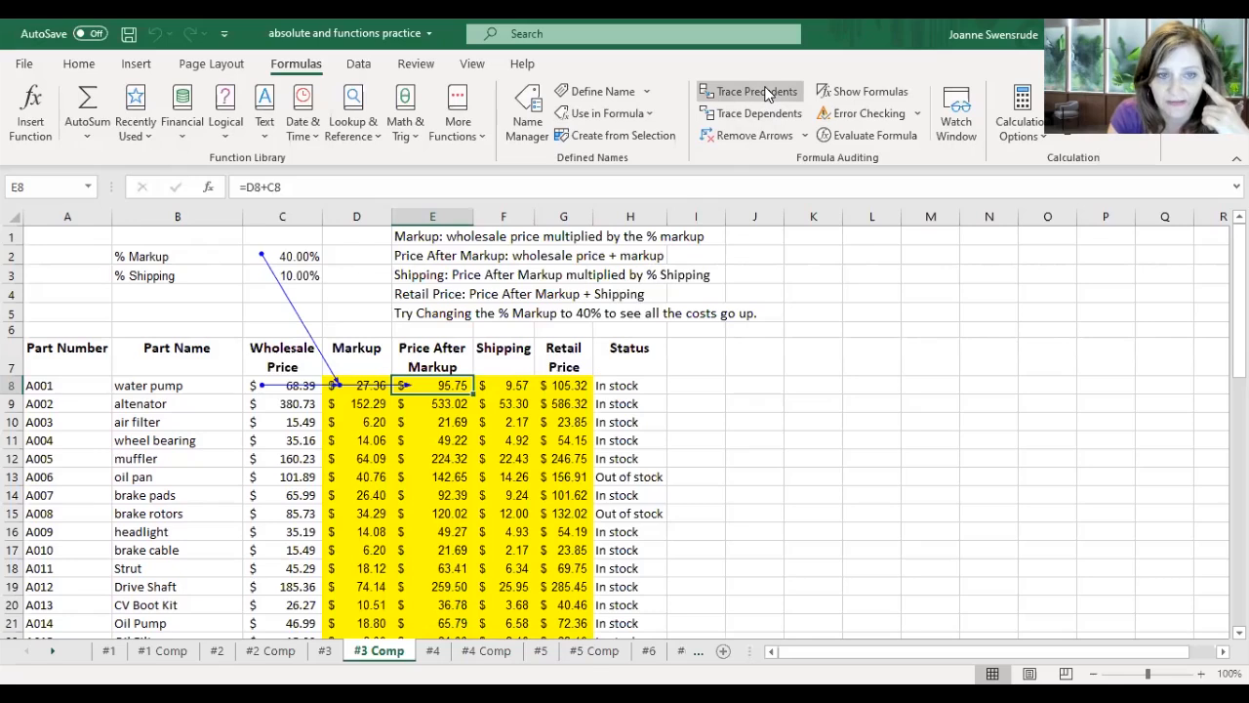
left_click(768, 94)
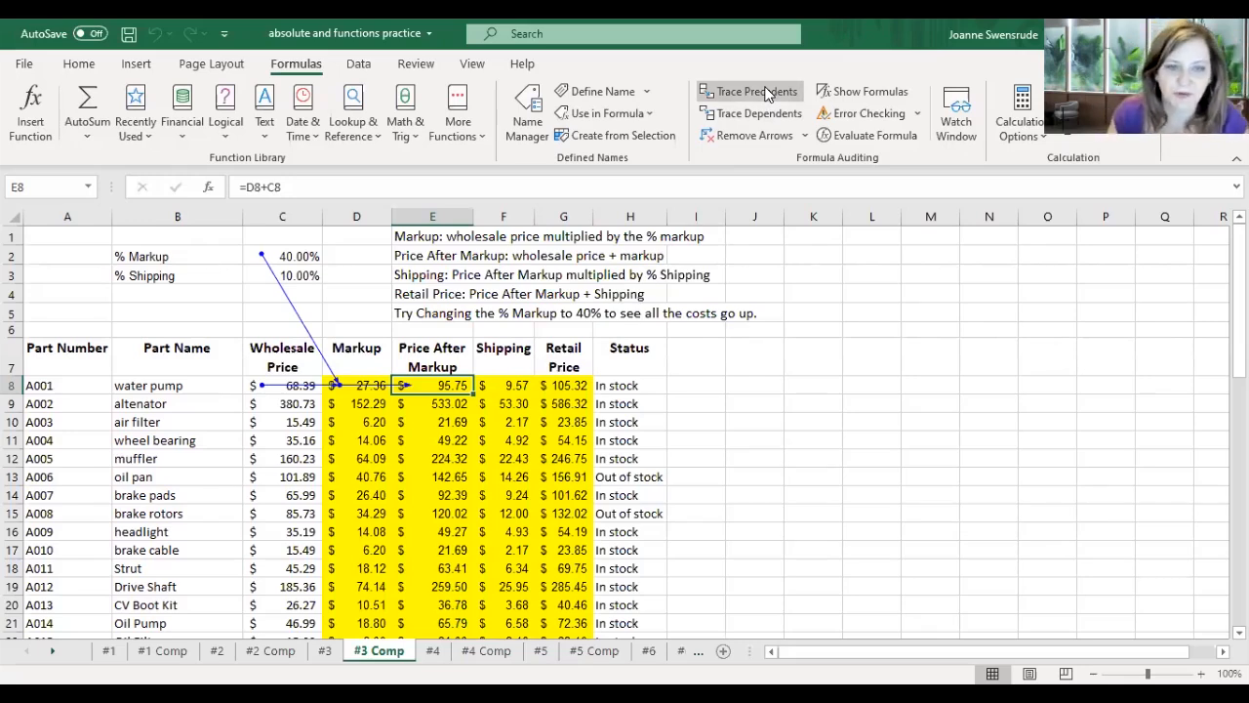
left_click(745, 134)
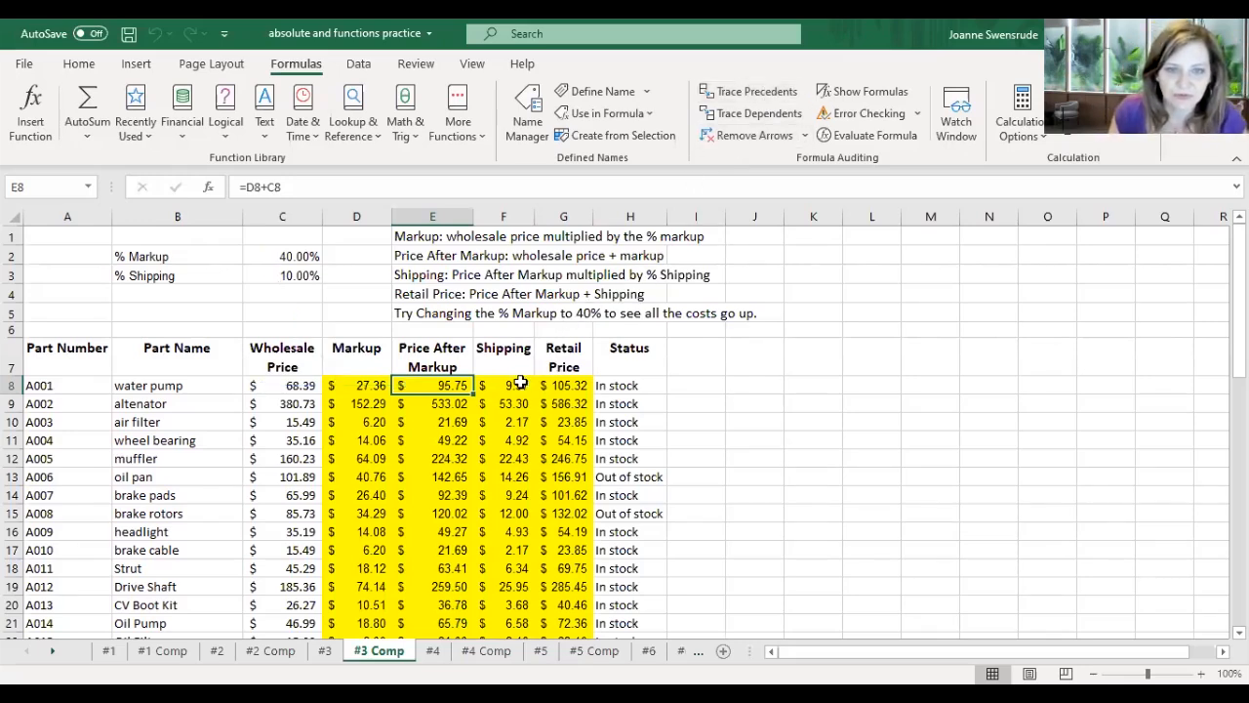
Trace all three levels of precedents for the water pump's Shipping cell F8.
left_click(520, 383)
left_click(742, 96)
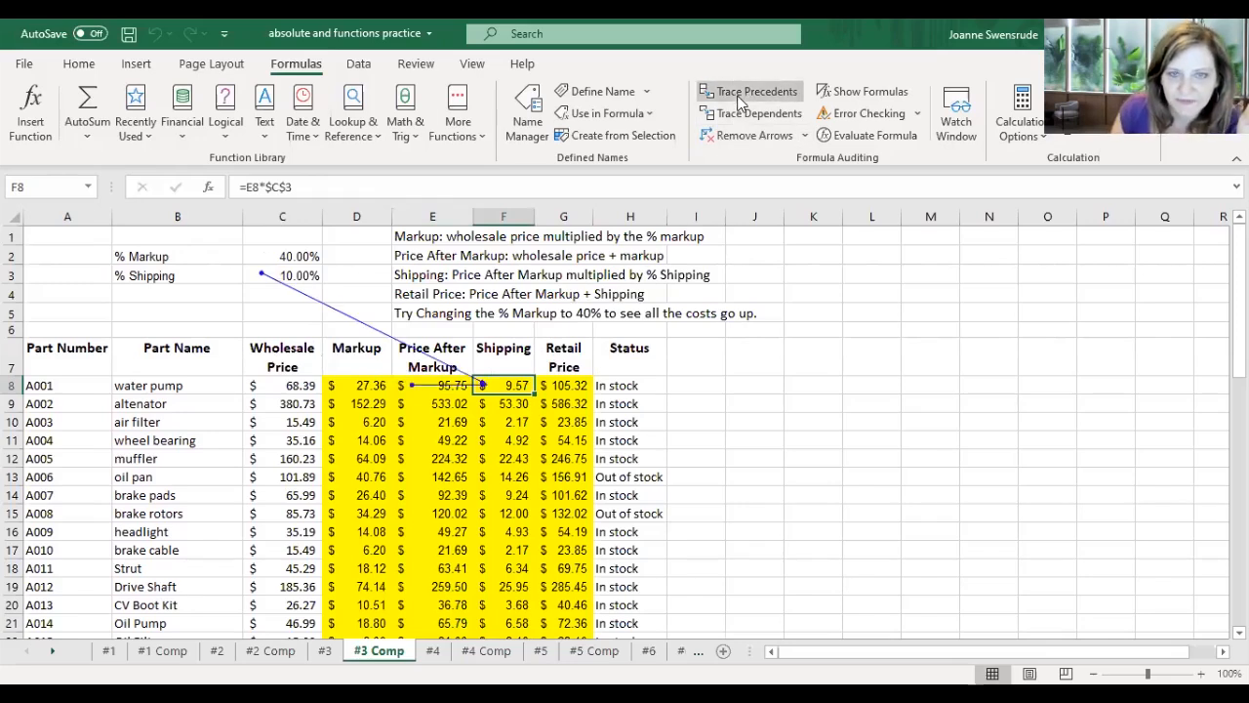
left_click(742, 101)
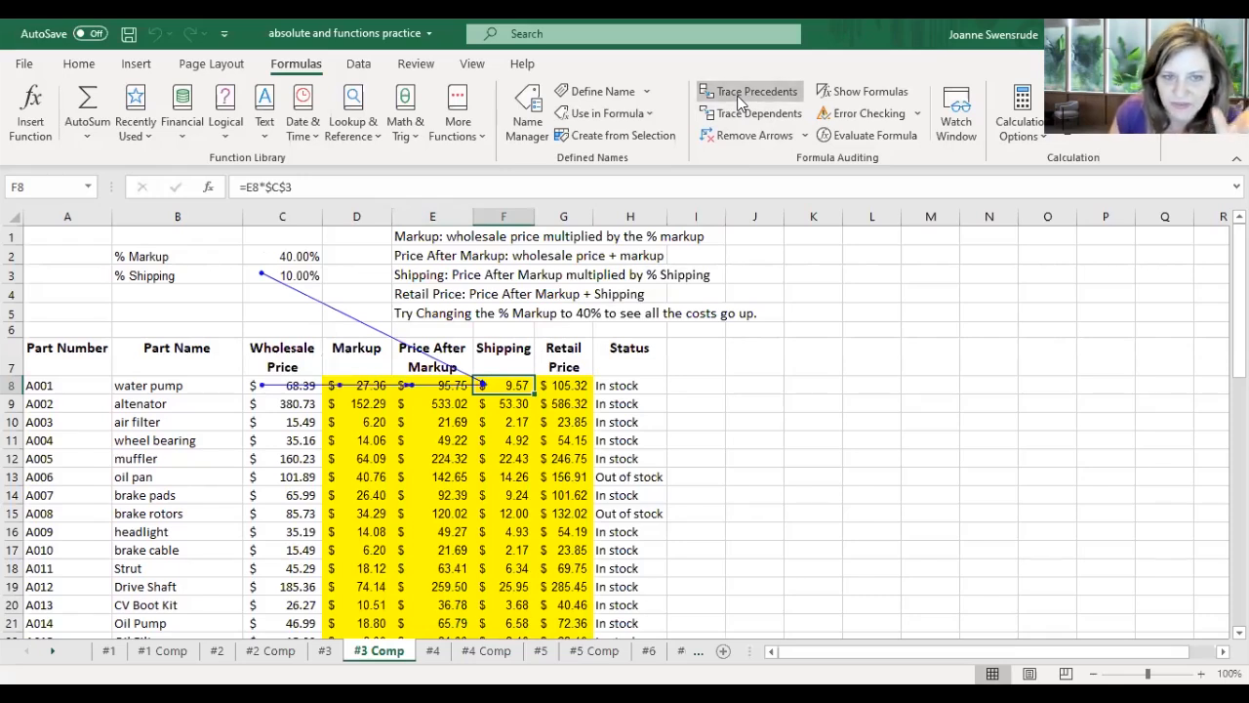
left_click(741, 102)
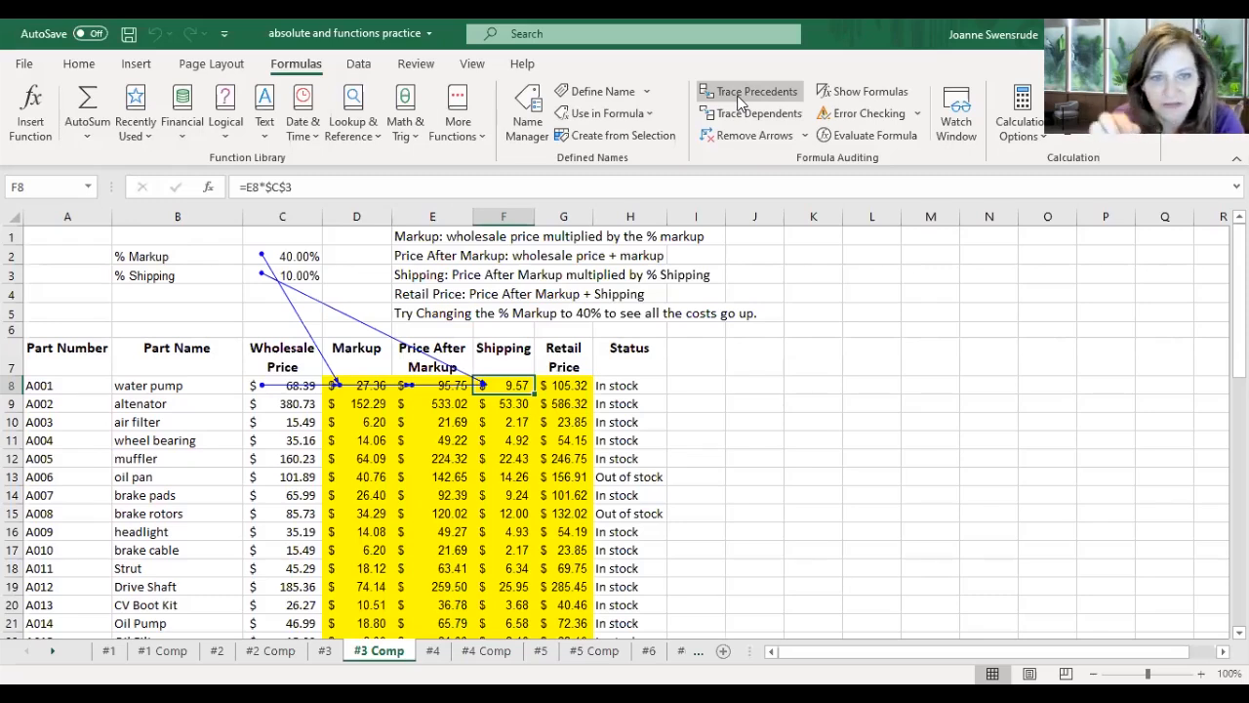
Replace the Shipping arrows with all three levels of precedents for Retail Price cell G8, then remove them.
left_click(571, 387)
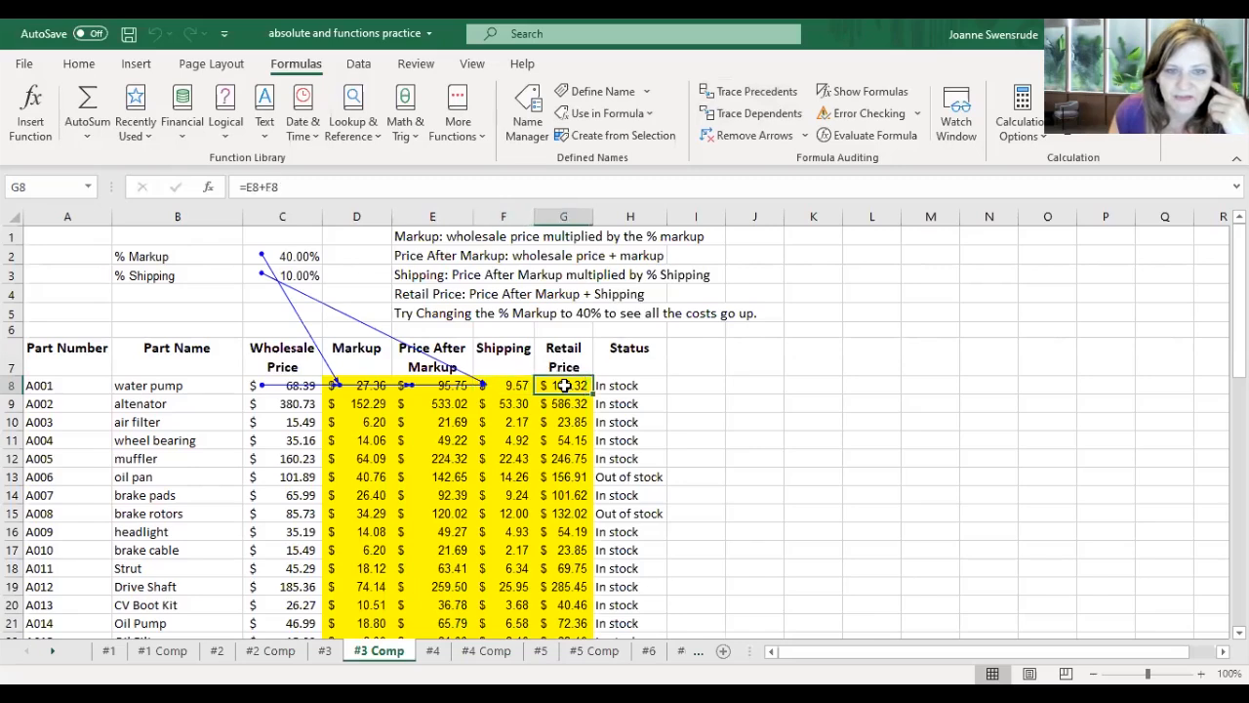
left_click(761, 136)
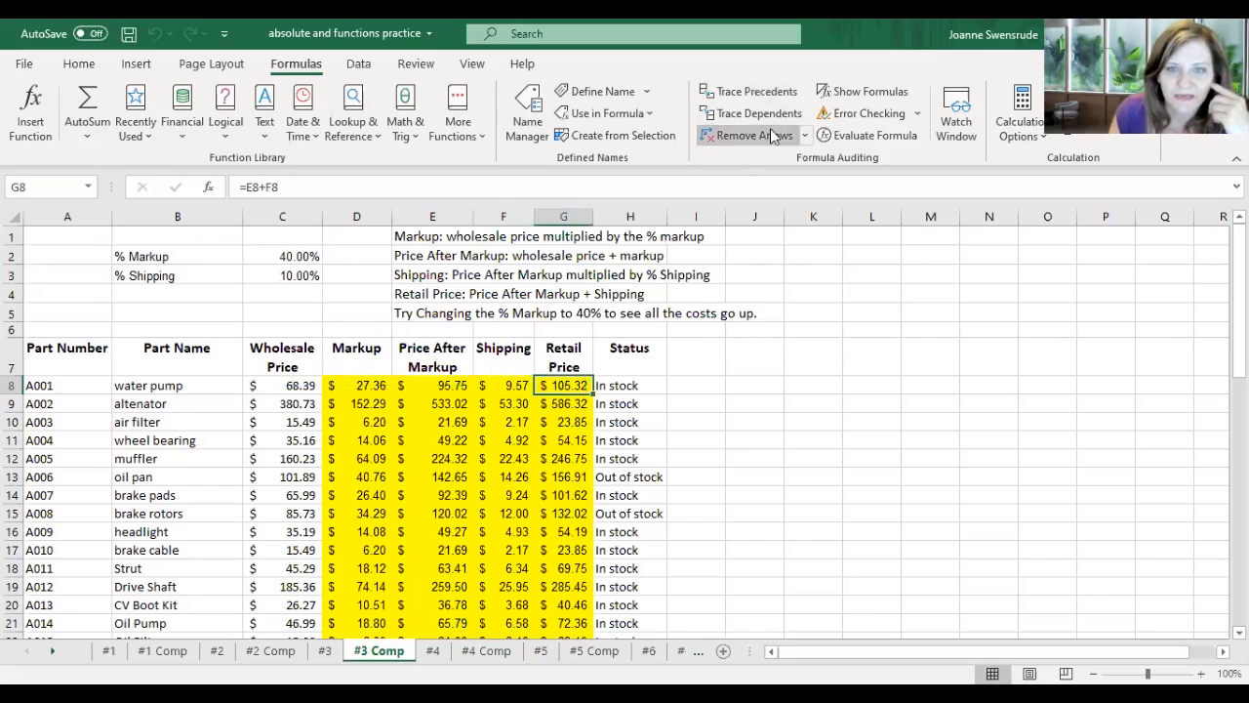
left_click(780, 97)
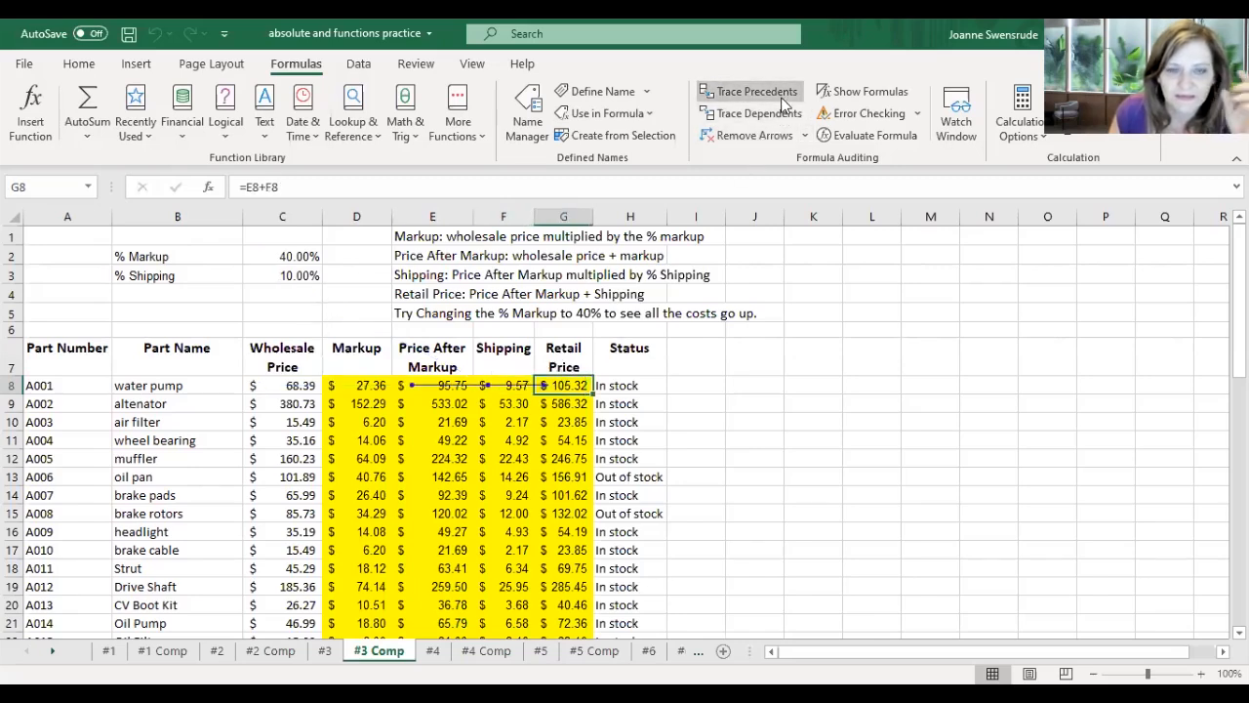
left_click(781, 97)
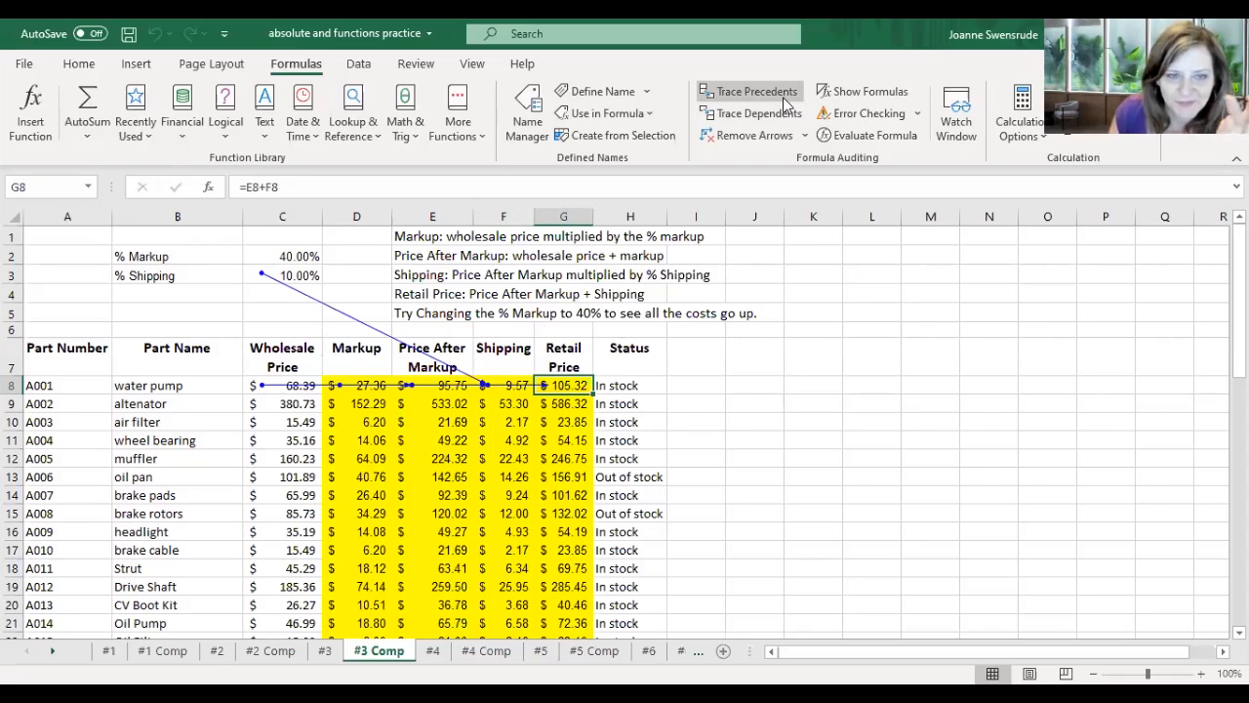
left_click(783, 96)
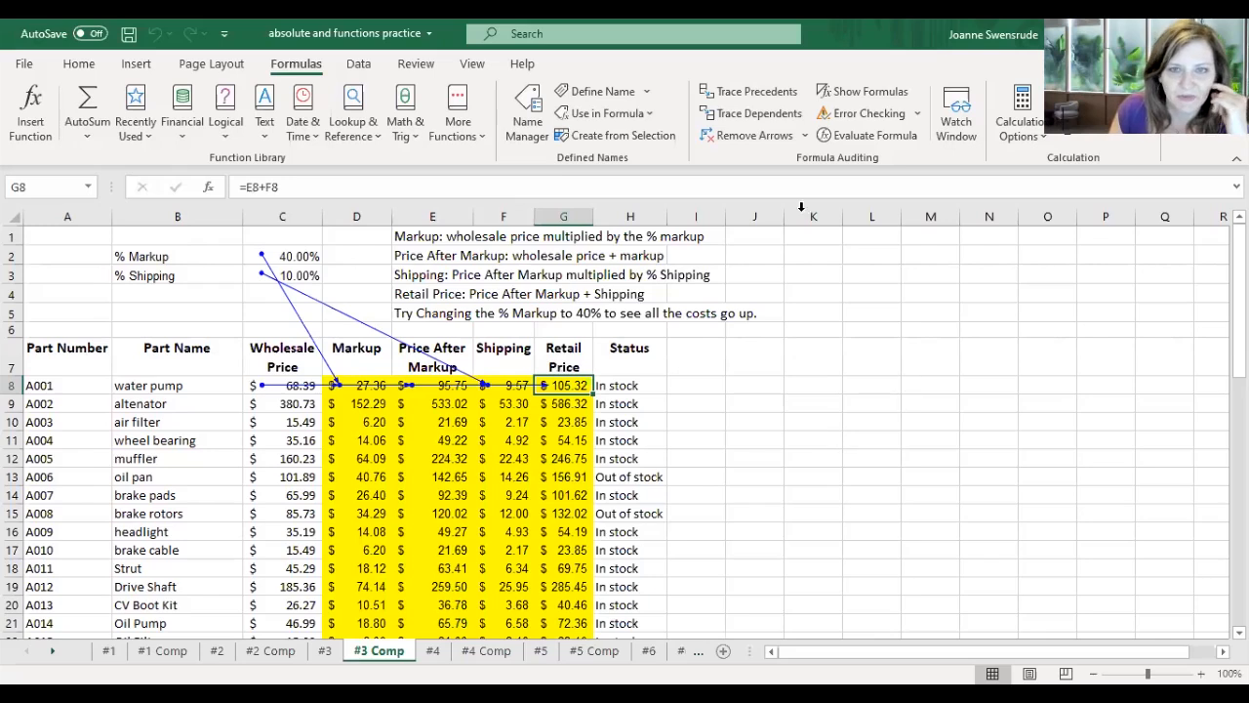
left_click(755, 135)
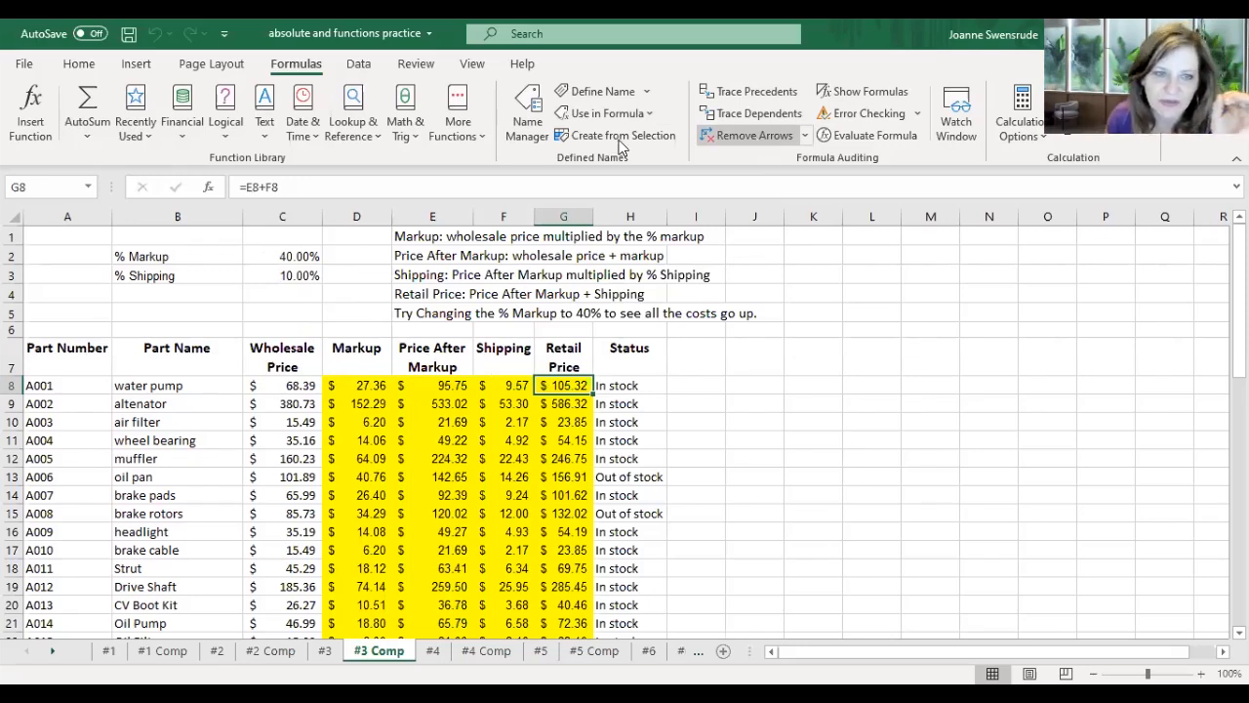
Trace three levels of dependents of the % Markup cell C2, checking them against the formula view, then remove the arrows.
left_click(281, 257)
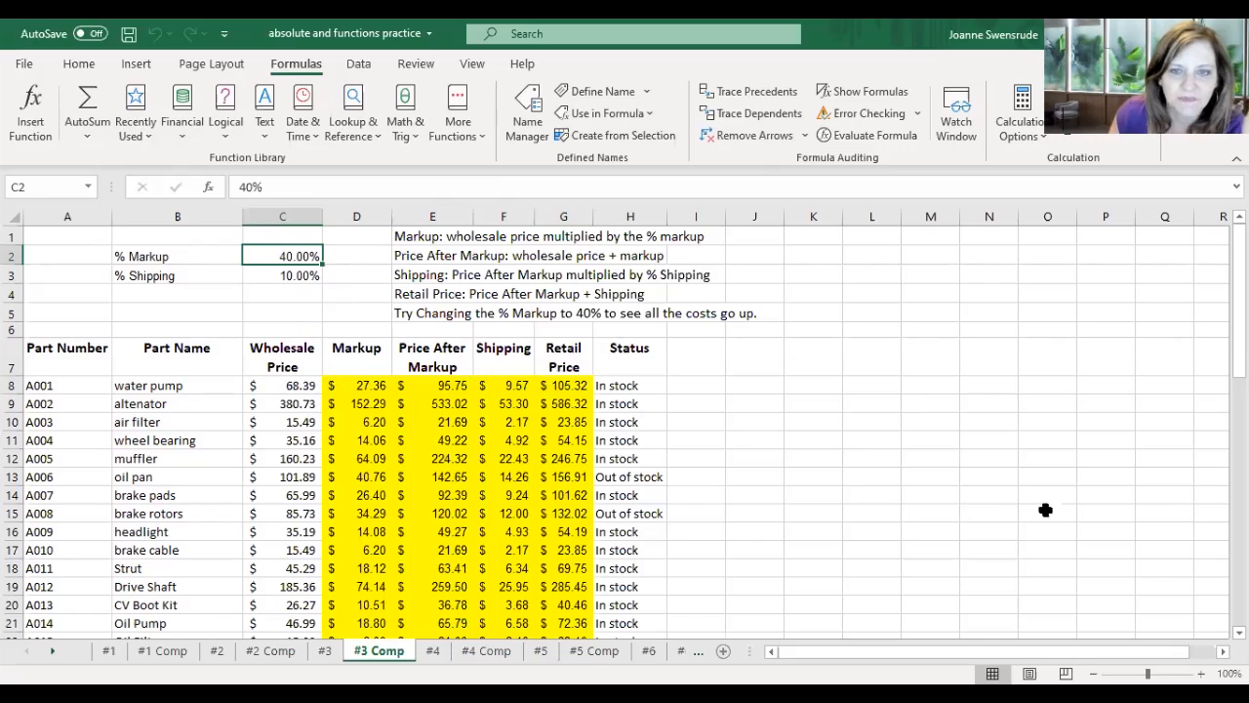
left_click(781, 113)
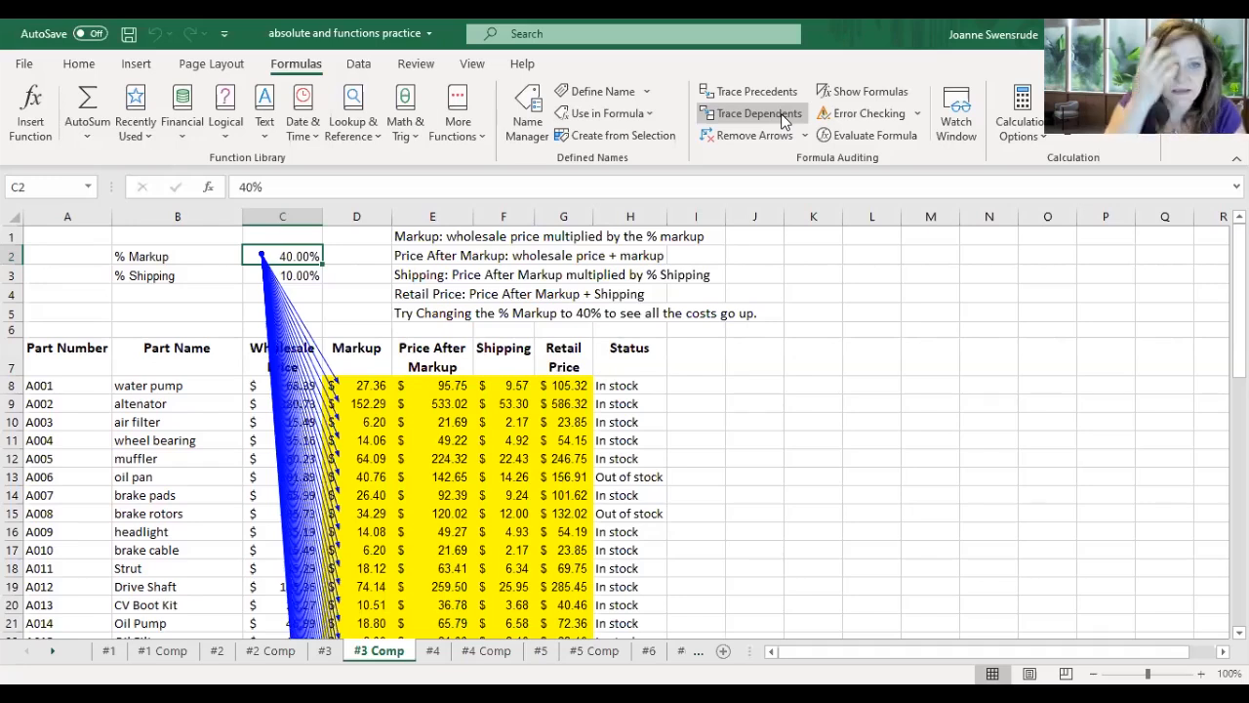
key("ctrl+grave")
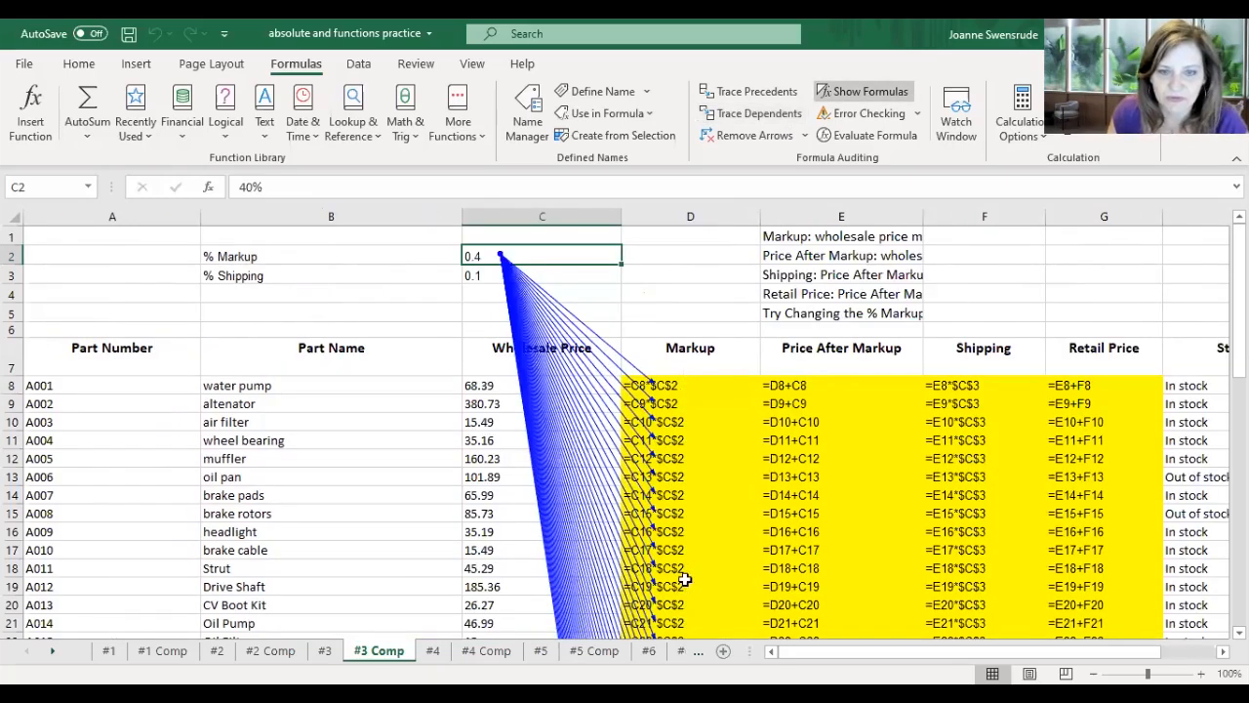
key("ctrl+grave")
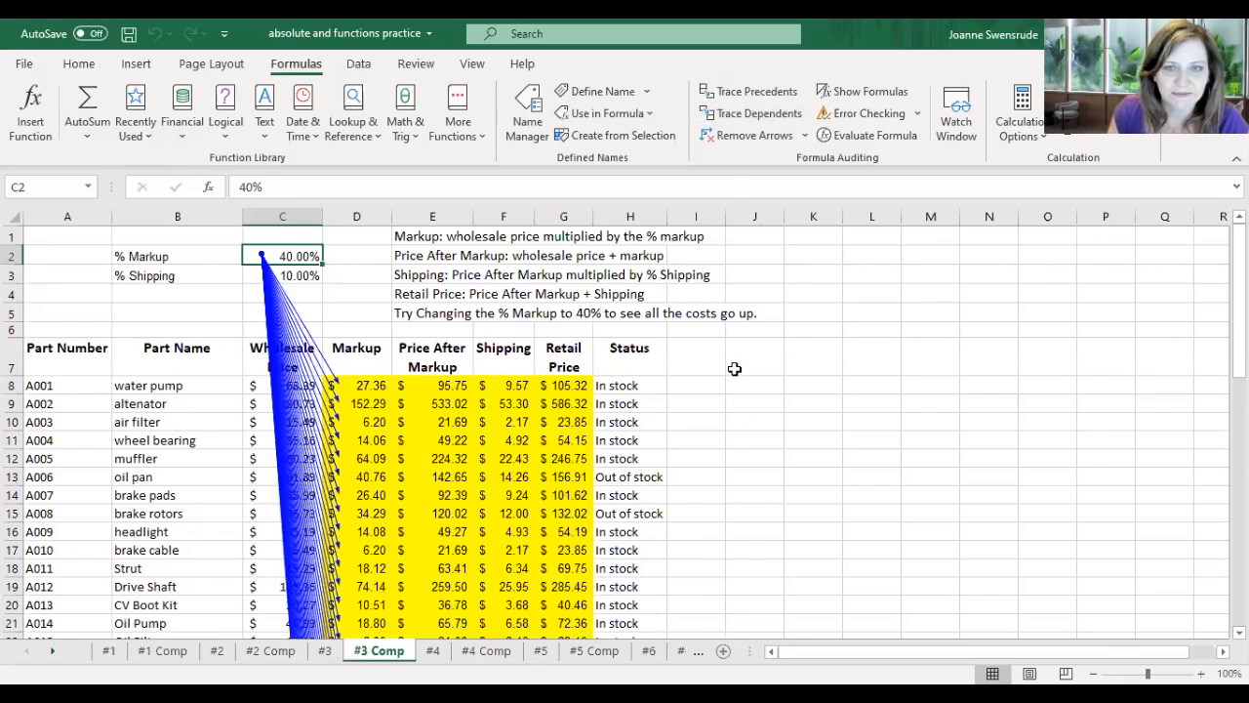
left_click(764, 115)
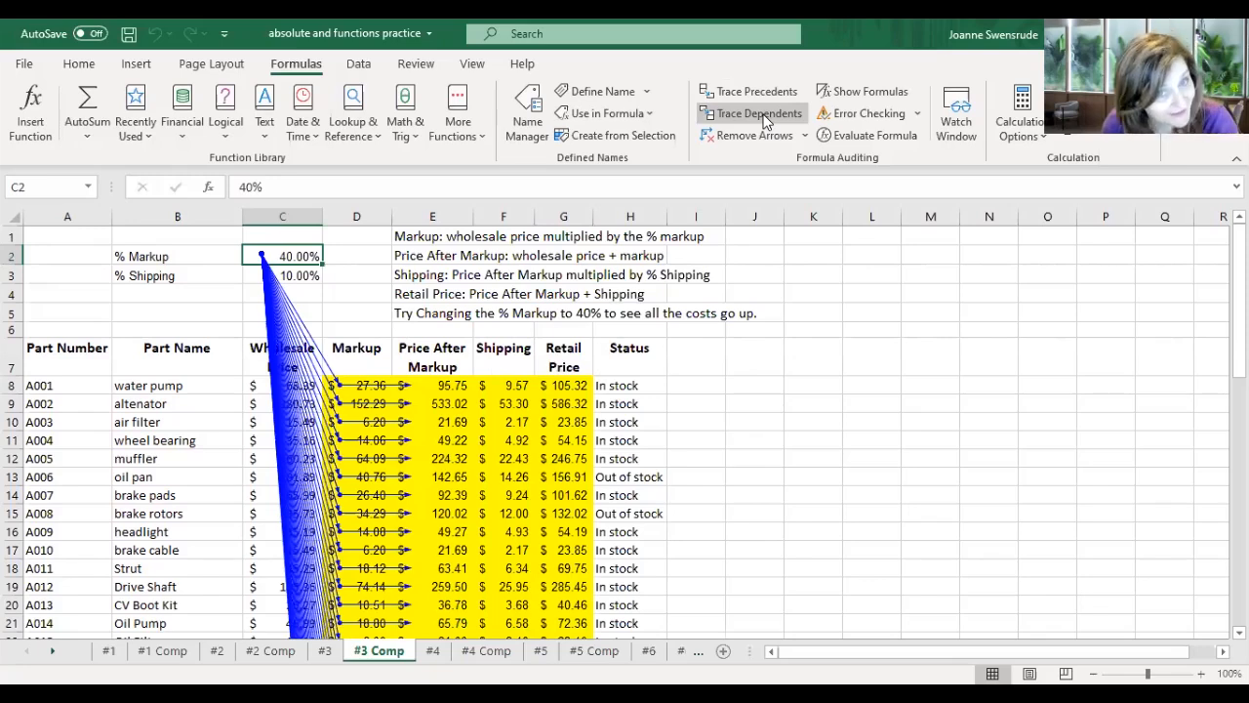
left_click(766, 119)
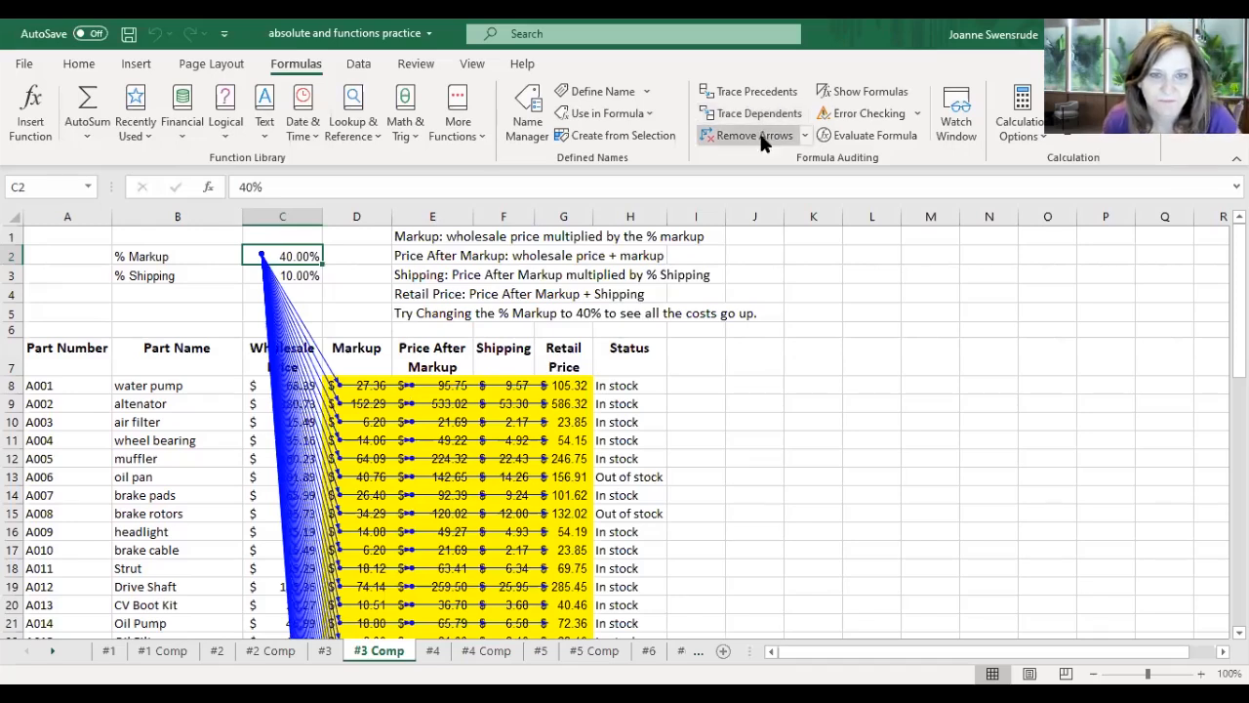
left_click(762, 138)
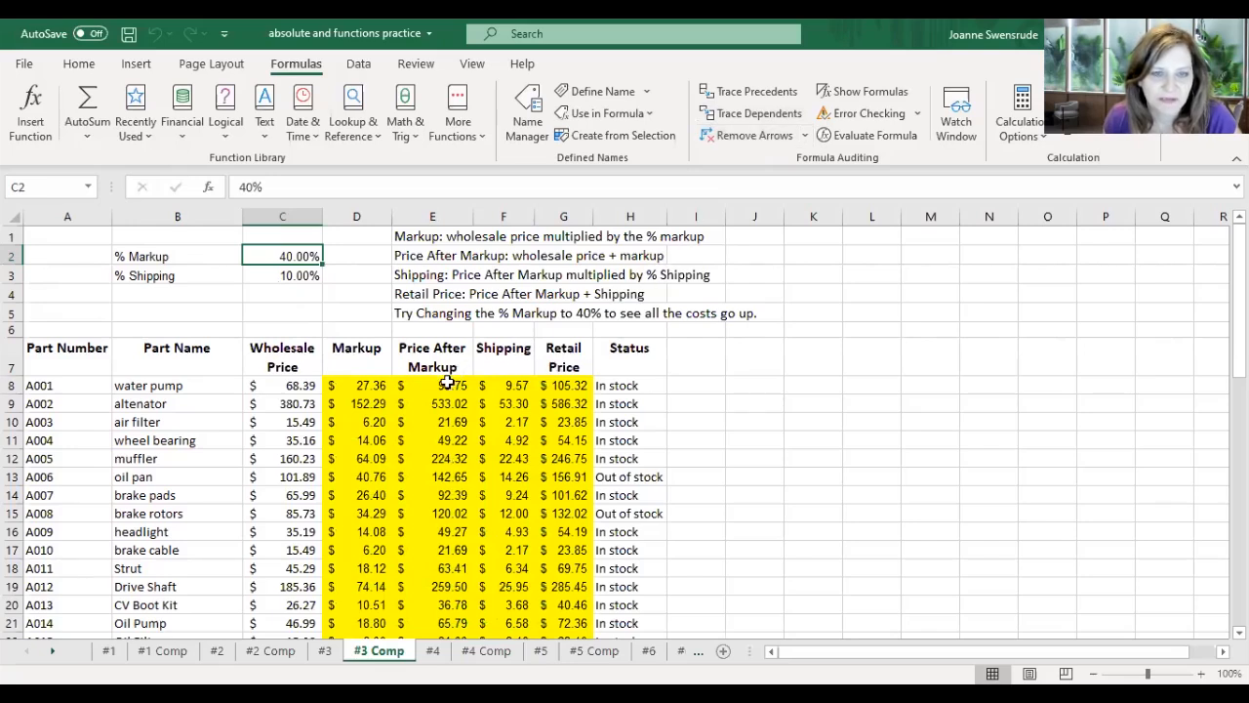
Trace the dependents of the water pump's Price After Markup in E8, then remove the arrows.
left_click(376, 386)
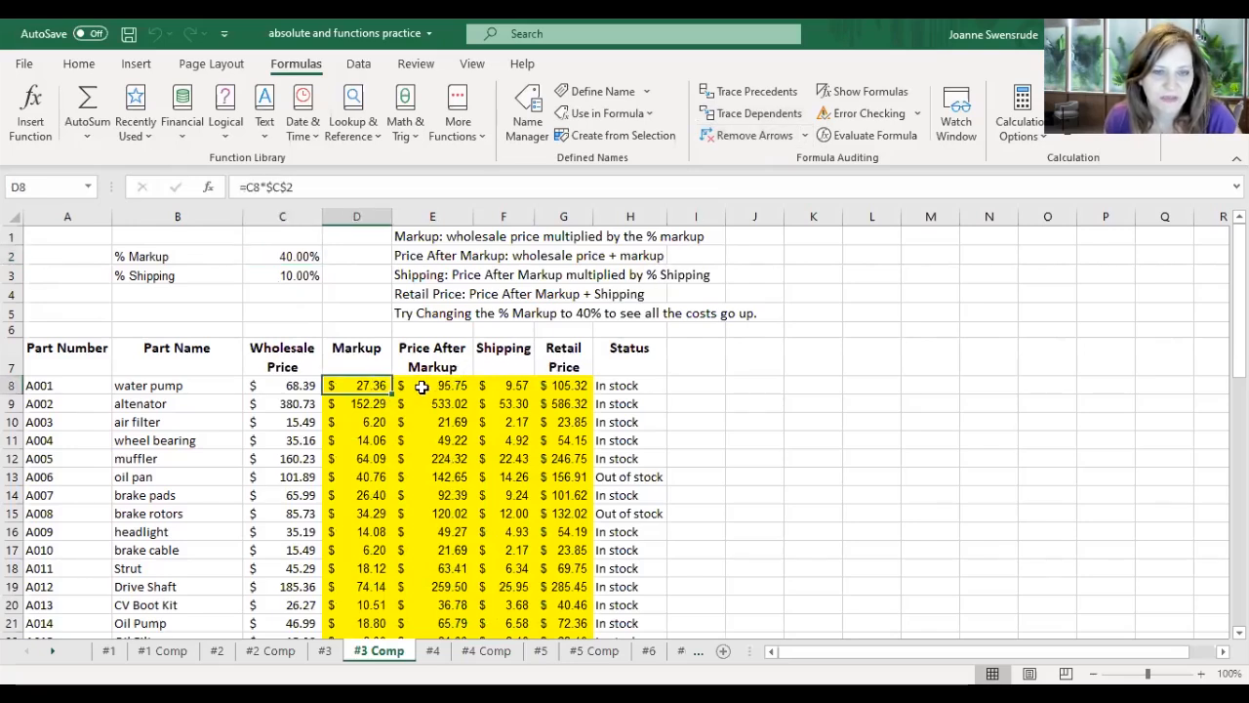
left_click(421, 387)
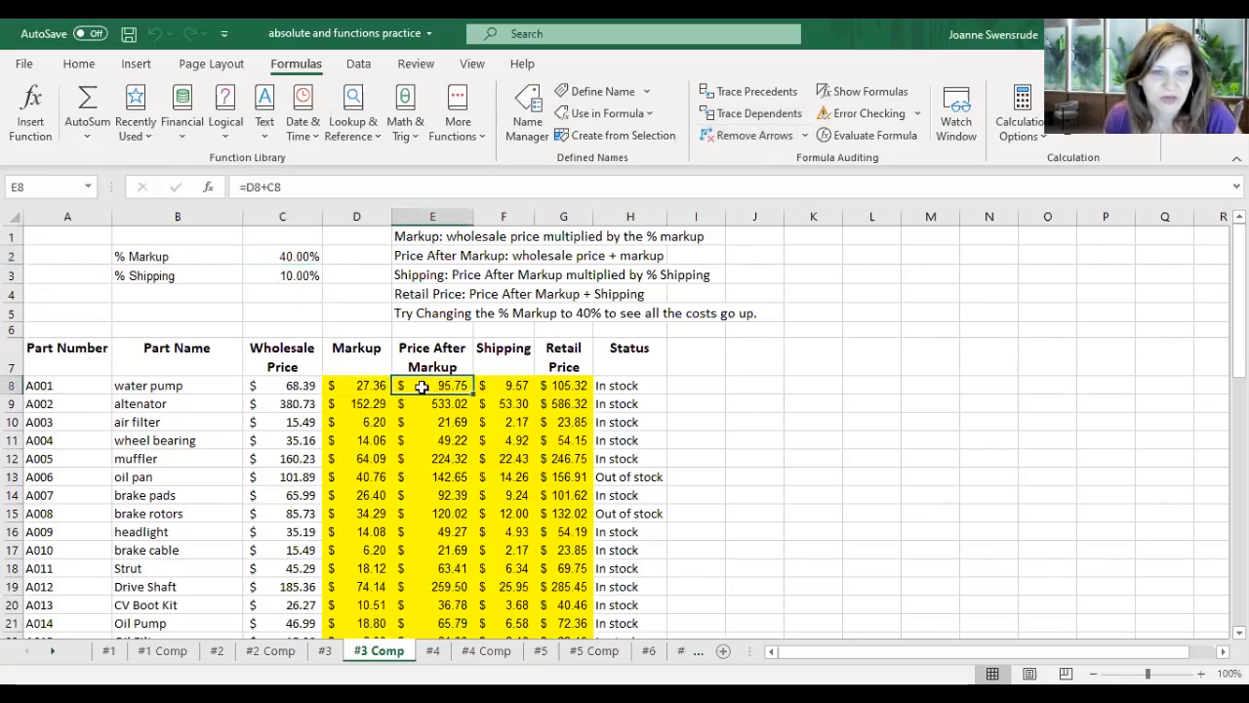
left_click(759, 114)
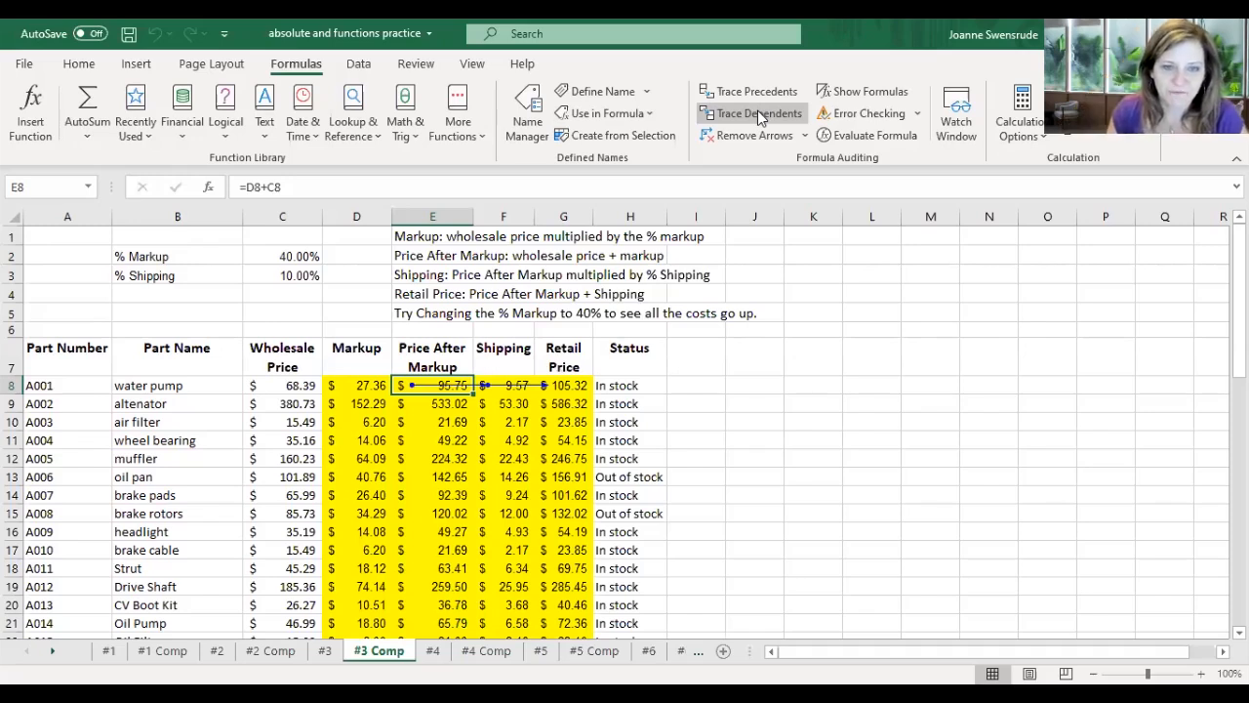
left_click(758, 112)
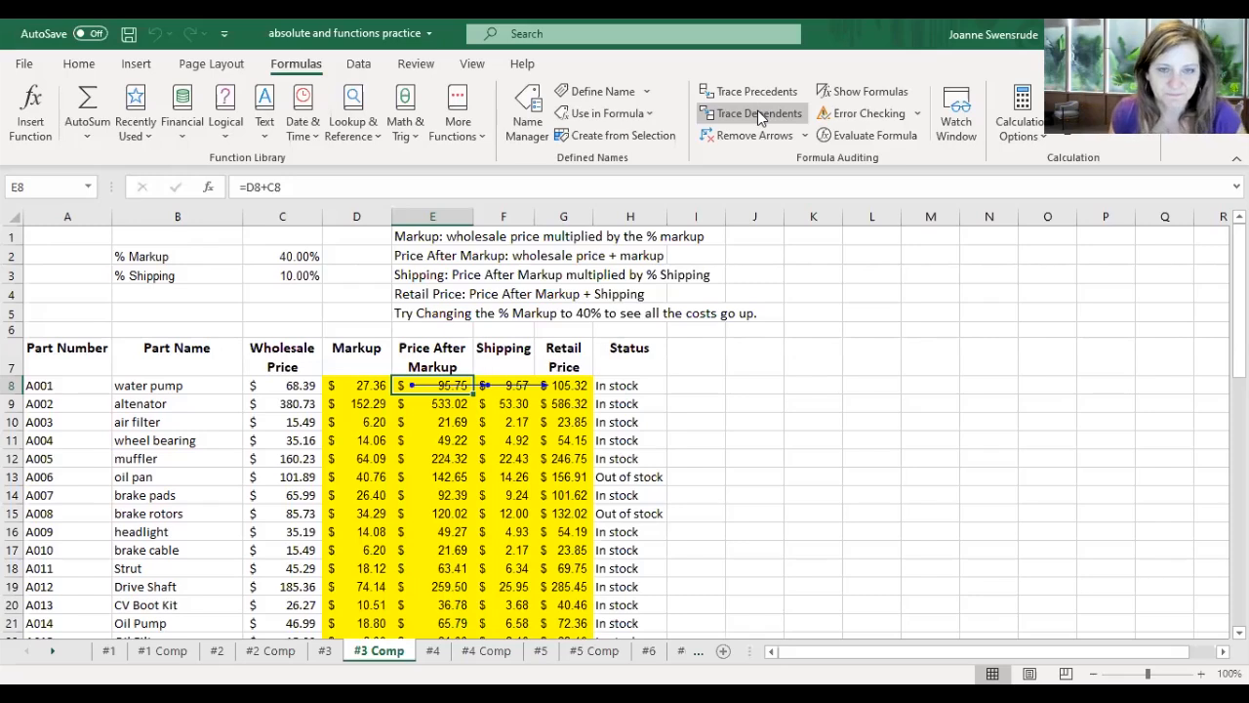
left_click(772, 130)
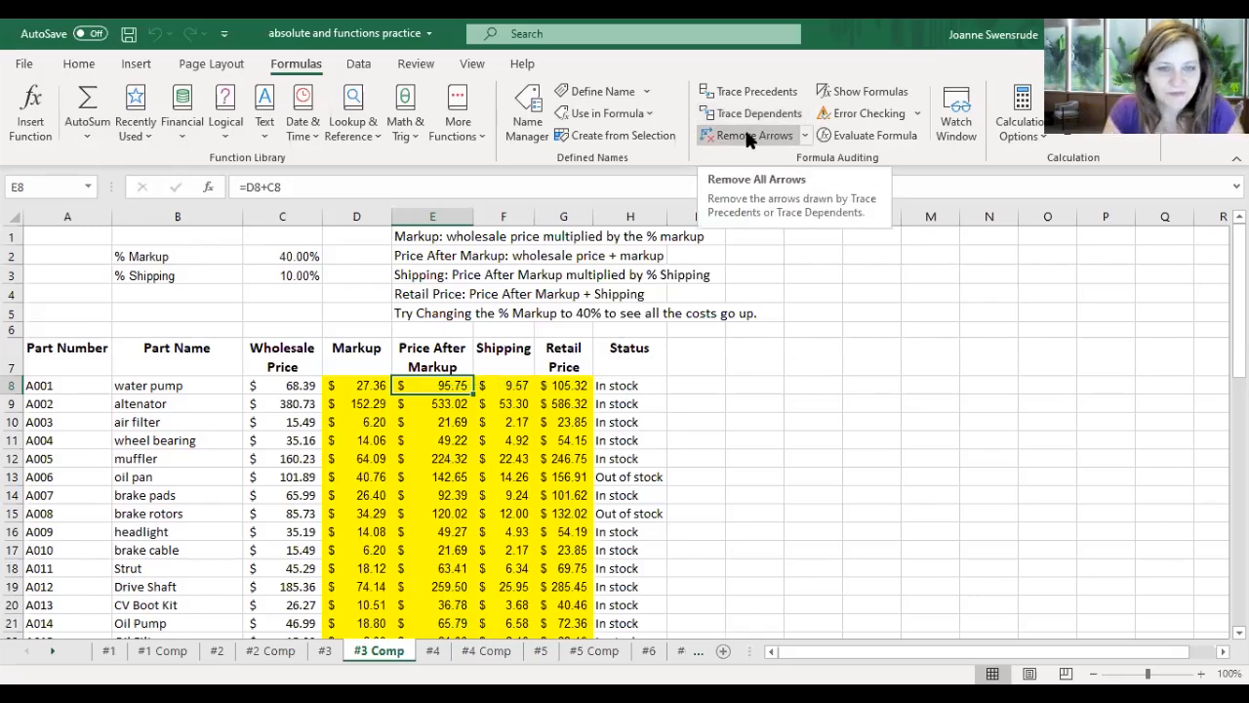